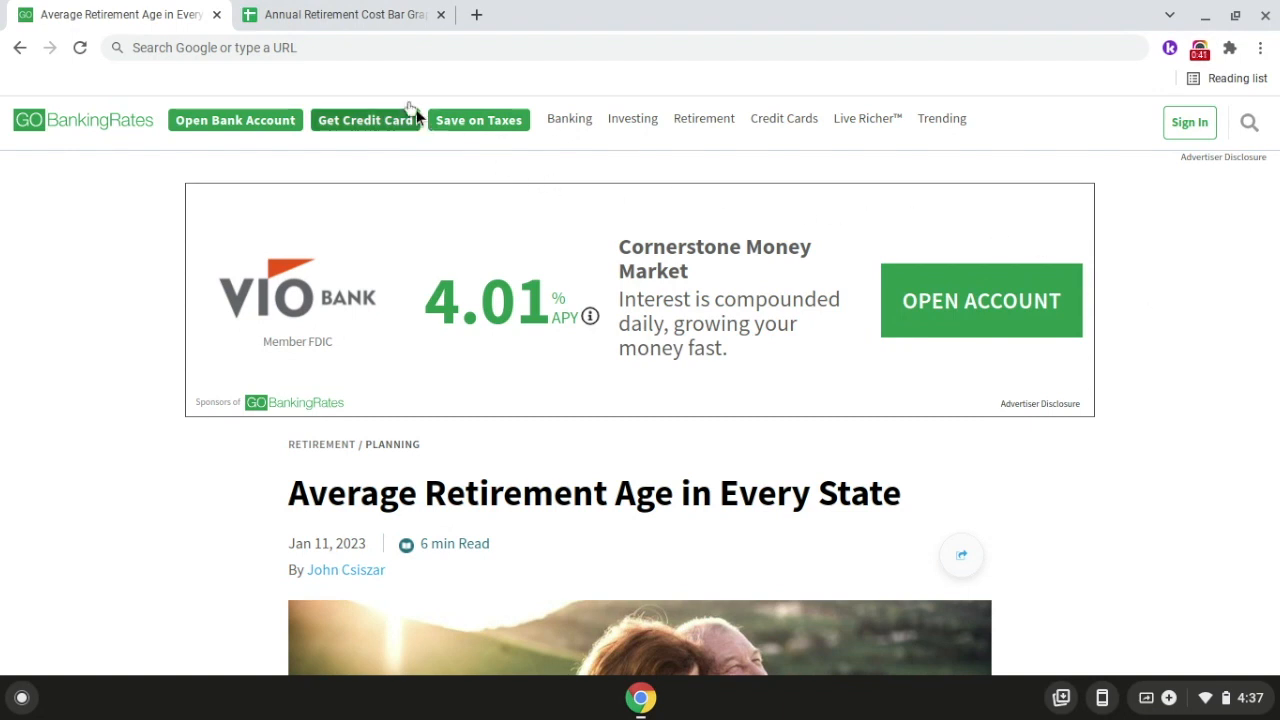
Step: Switch to the Annual Retirement Cost Bar Graph spreadsheet and enter the heading State in cell A1
{"action": "left_click", "coordinate": [357, 20]}
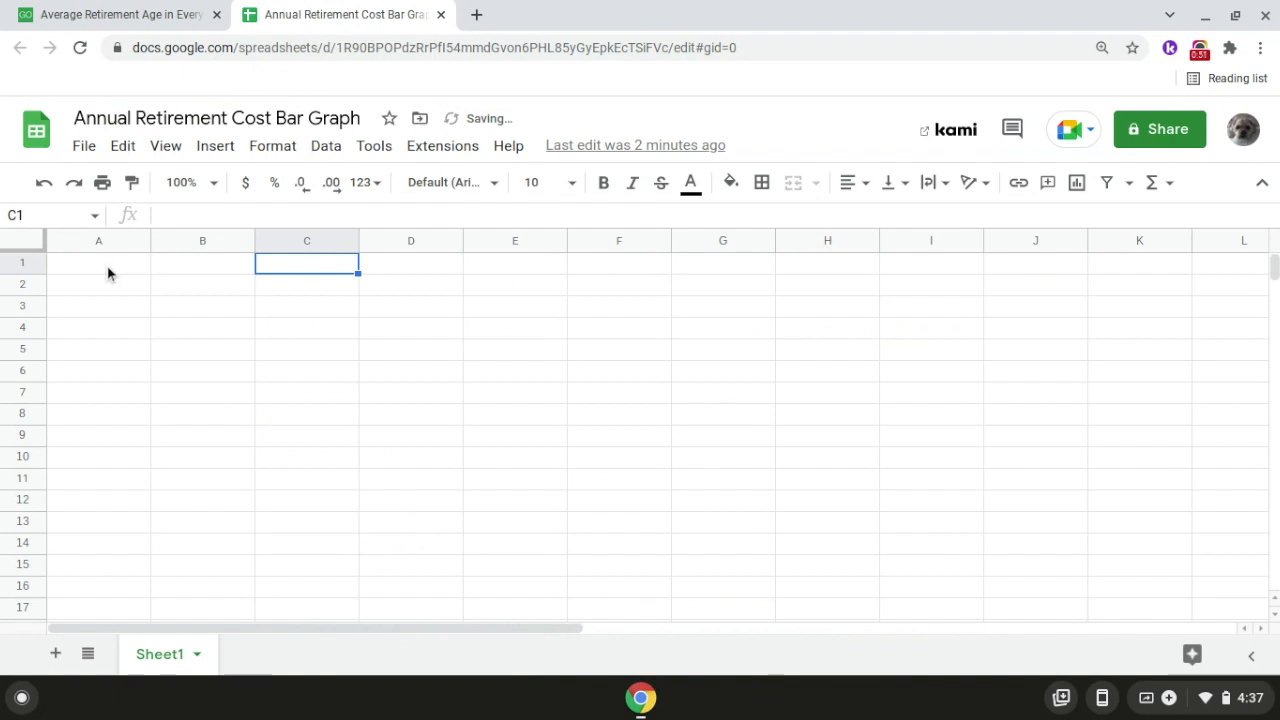
{"action": "left_click", "coordinate": [107, 265]}
{"action": "type", "text": "State"}
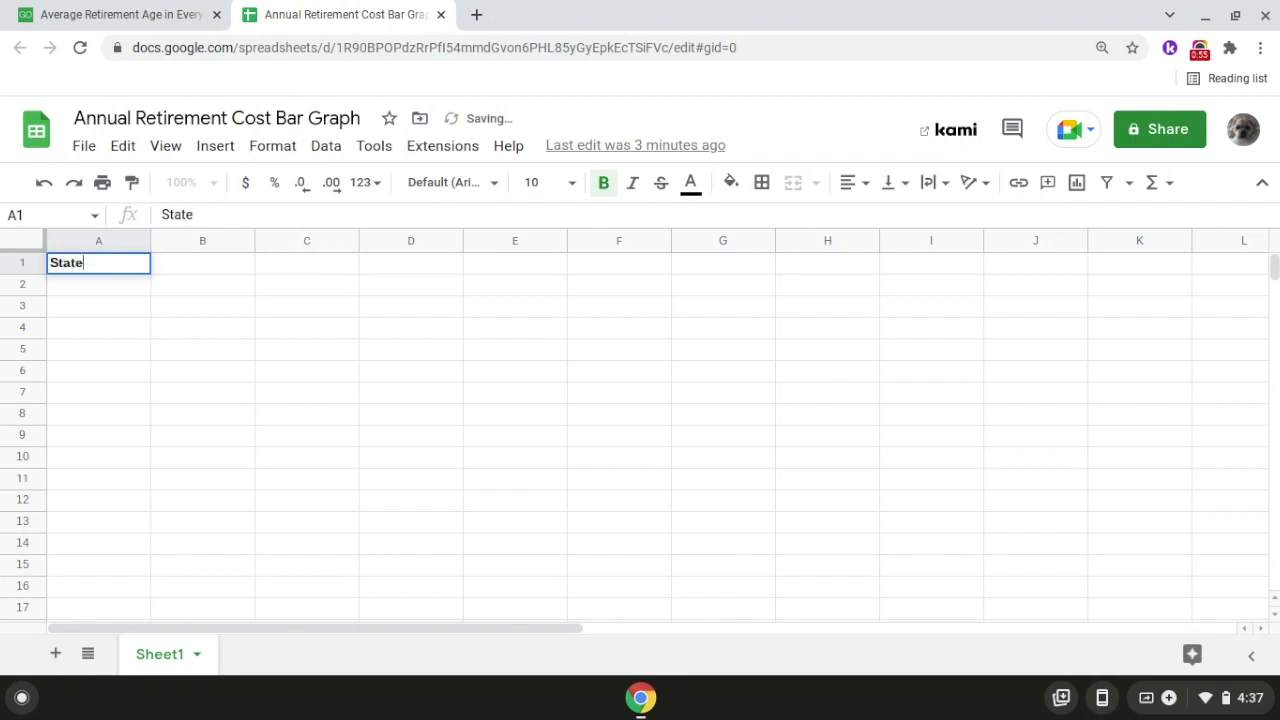
{"action": "key", "text": "Return"}
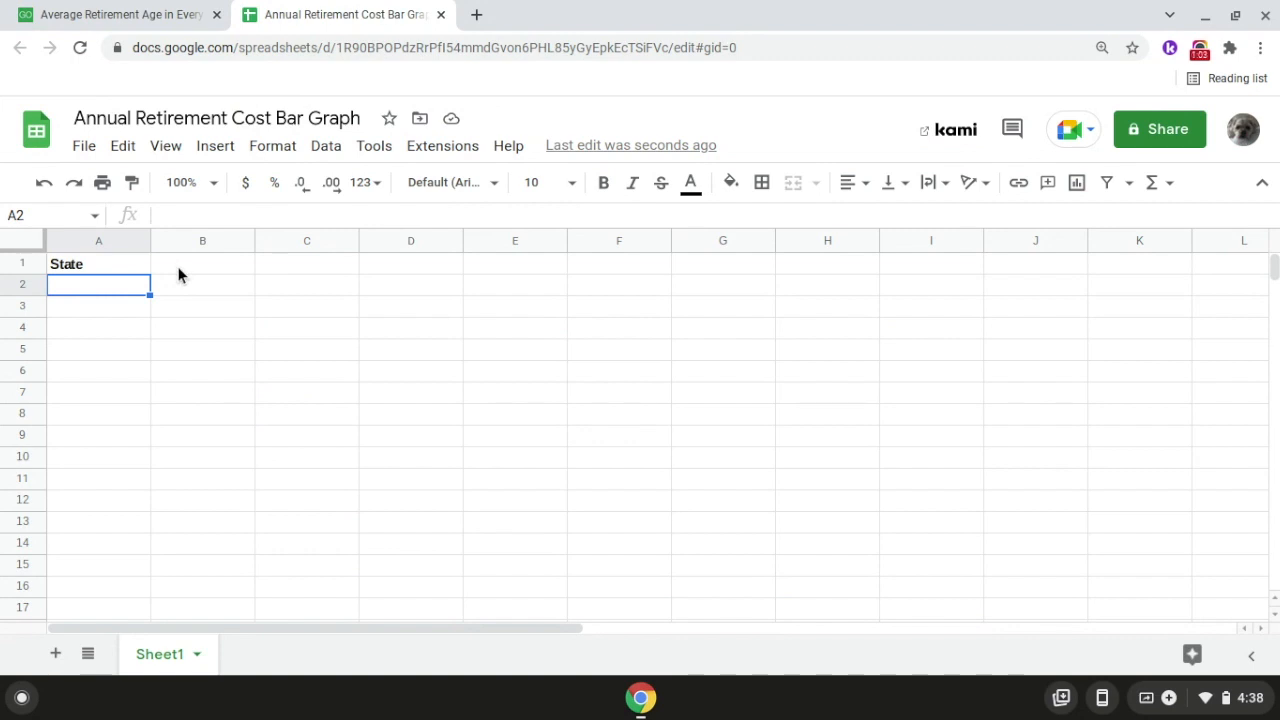
Step: Format cell B1 as bold and enter the heading Annual Cost in it
{"action": "left_click", "coordinate": [178, 267]}
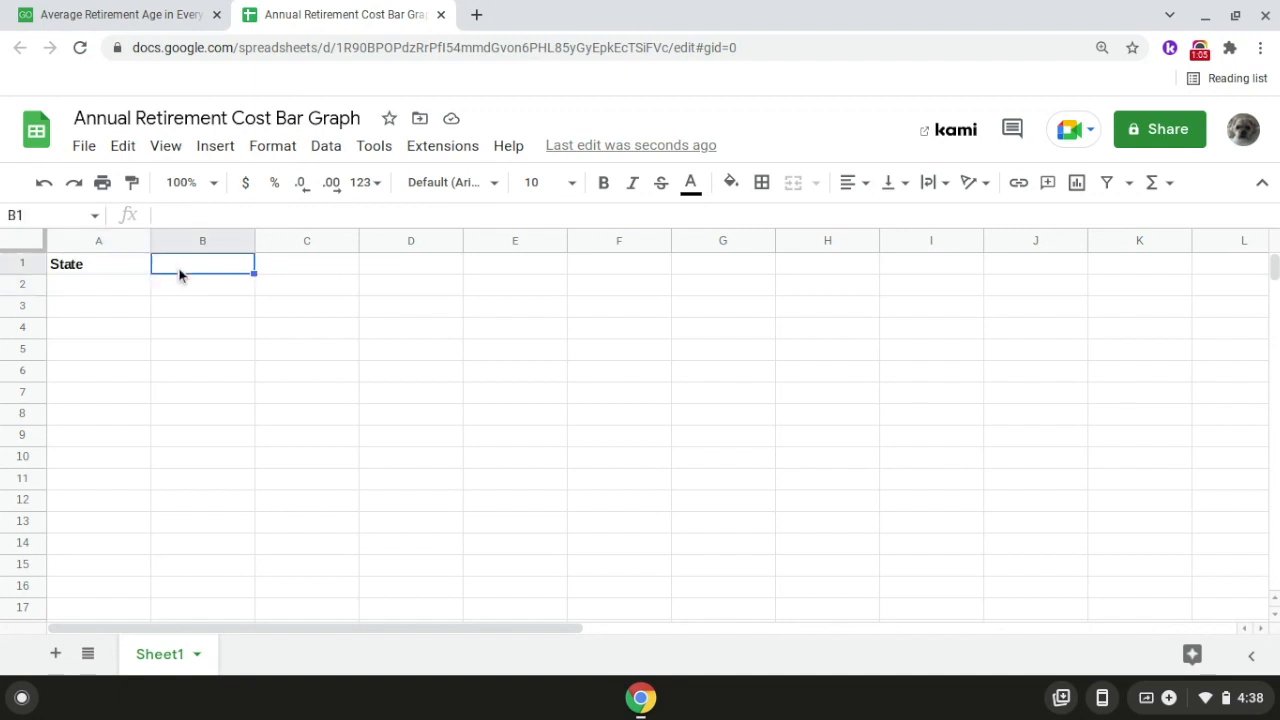
{"action": "left_click", "coordinate": [602, 186]}
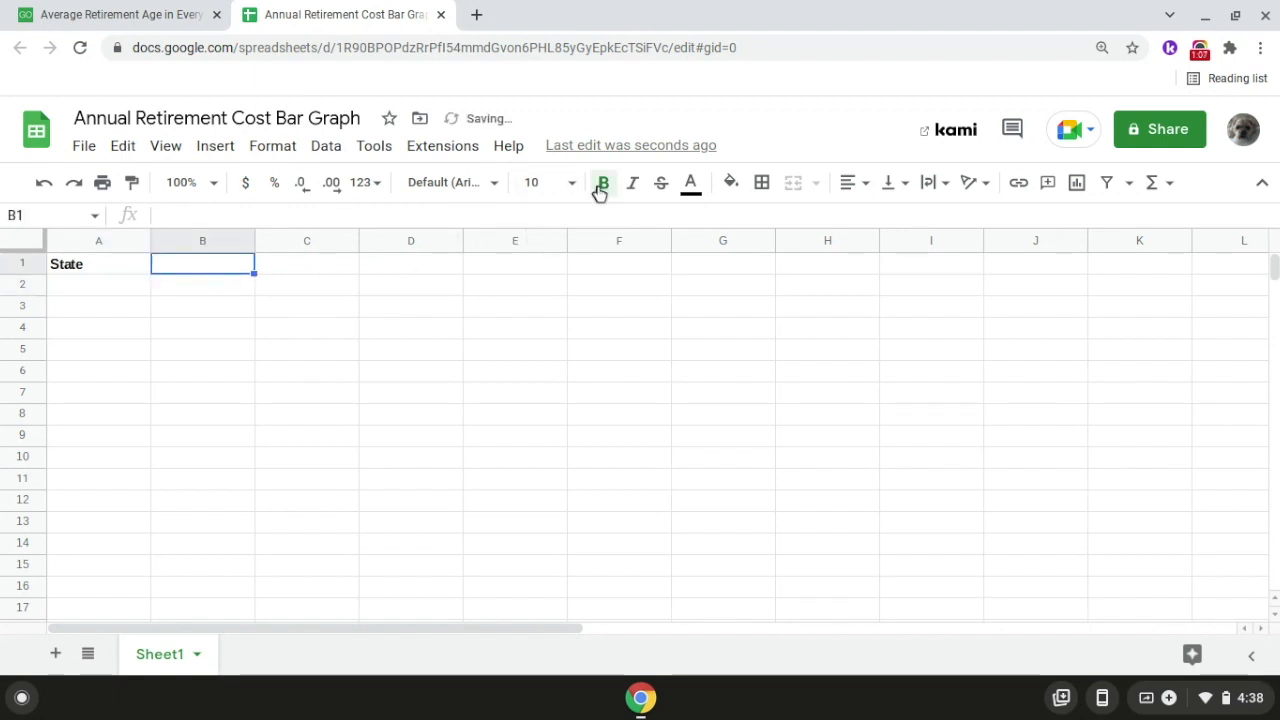
{"action": "double_click", "coordinate": [190, 276]}
{"action": "type", "text": "Ann"}
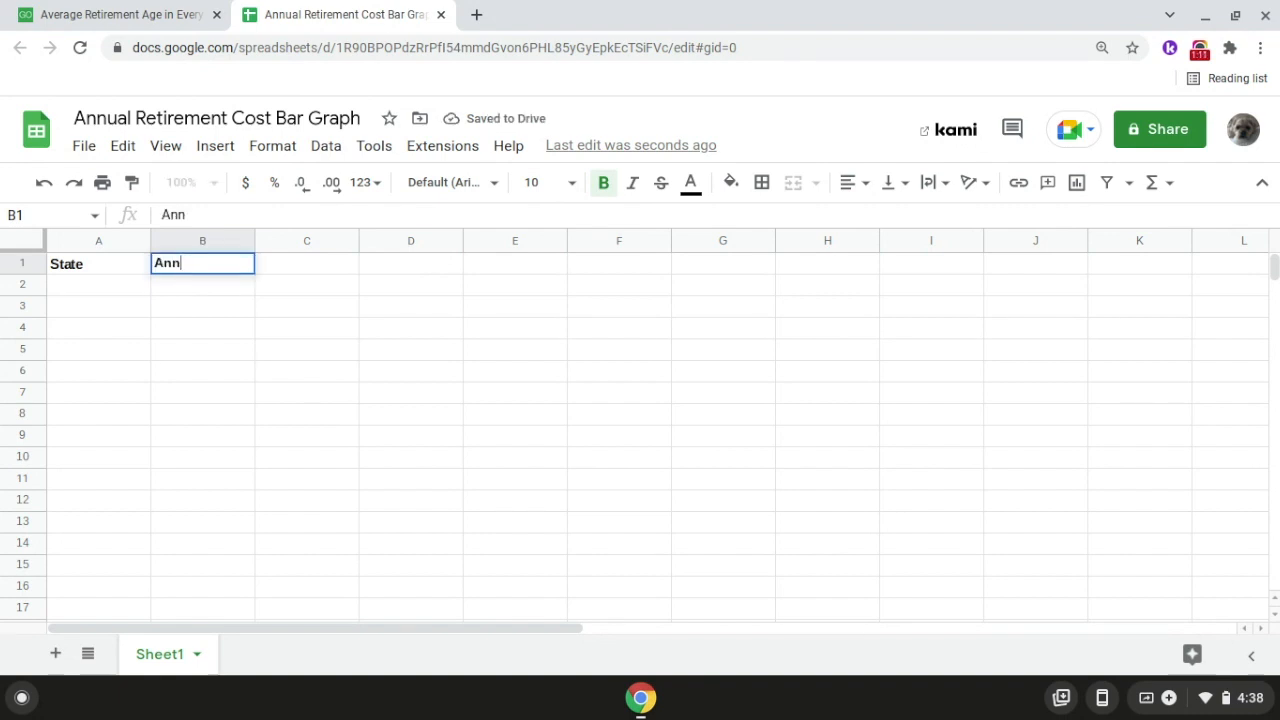
{"action": "type", "text": "ual Cost"}
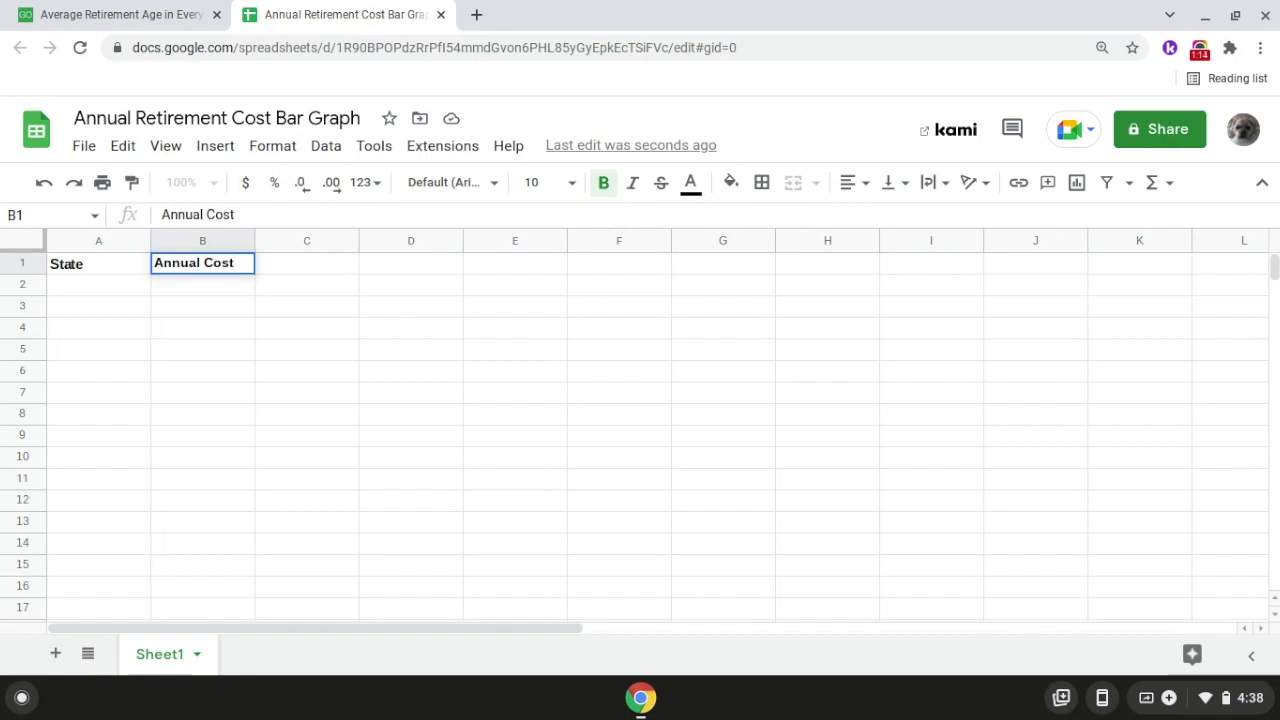
{"action": "key", "text": "Return"}
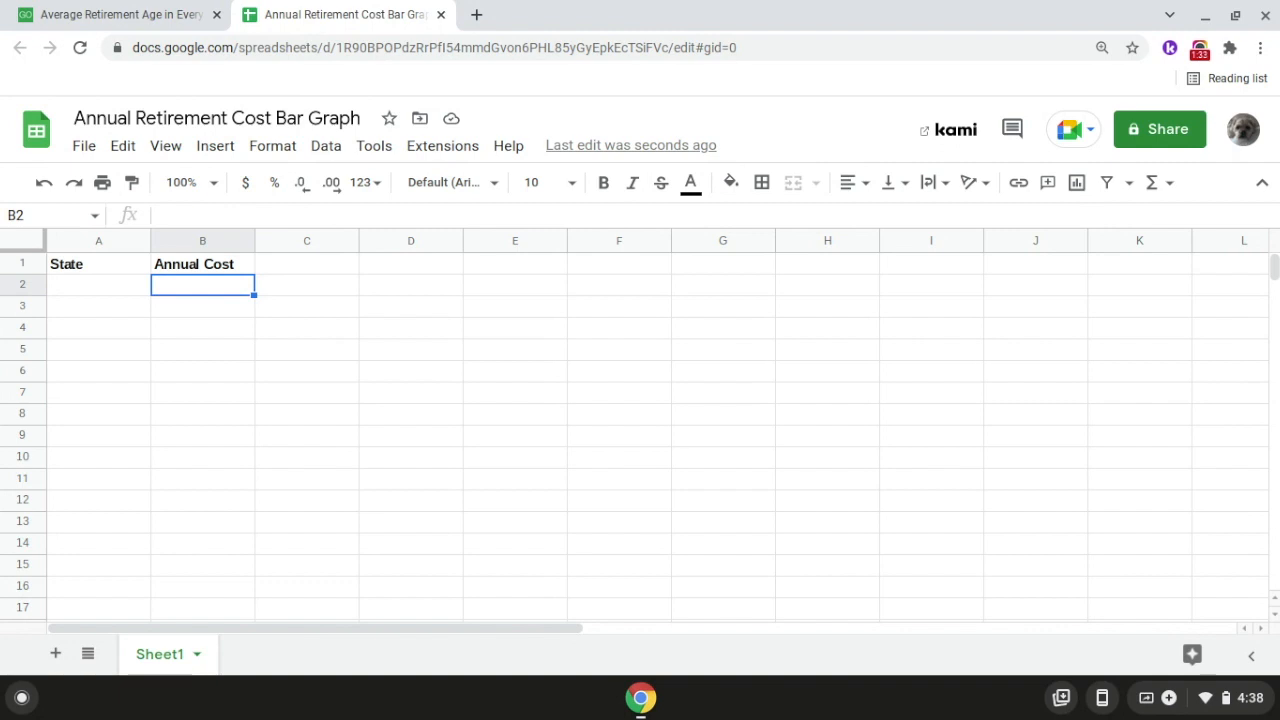
Step: Look up the annual cost of a comfortable retirement for Texas in the GOBankingRates article on average retirement age
{"action": "left_click", "coordinate": [141, 22]}
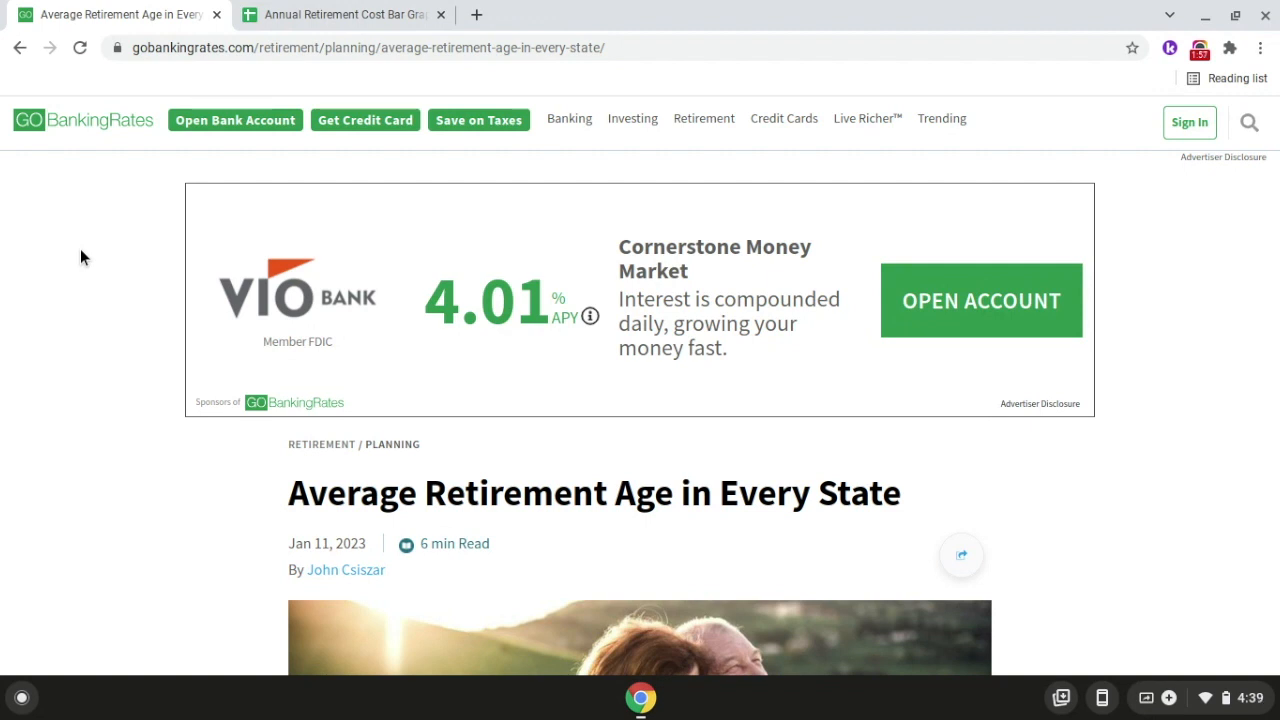
{"action": "scroll", "coordinate": [80, 258], "scroll_direction": "down", "scroll_amount": 8}
{"action": "scroll", "coordinate": [80, 258], "scroll_direction": "down", "scroll_amount": 13}
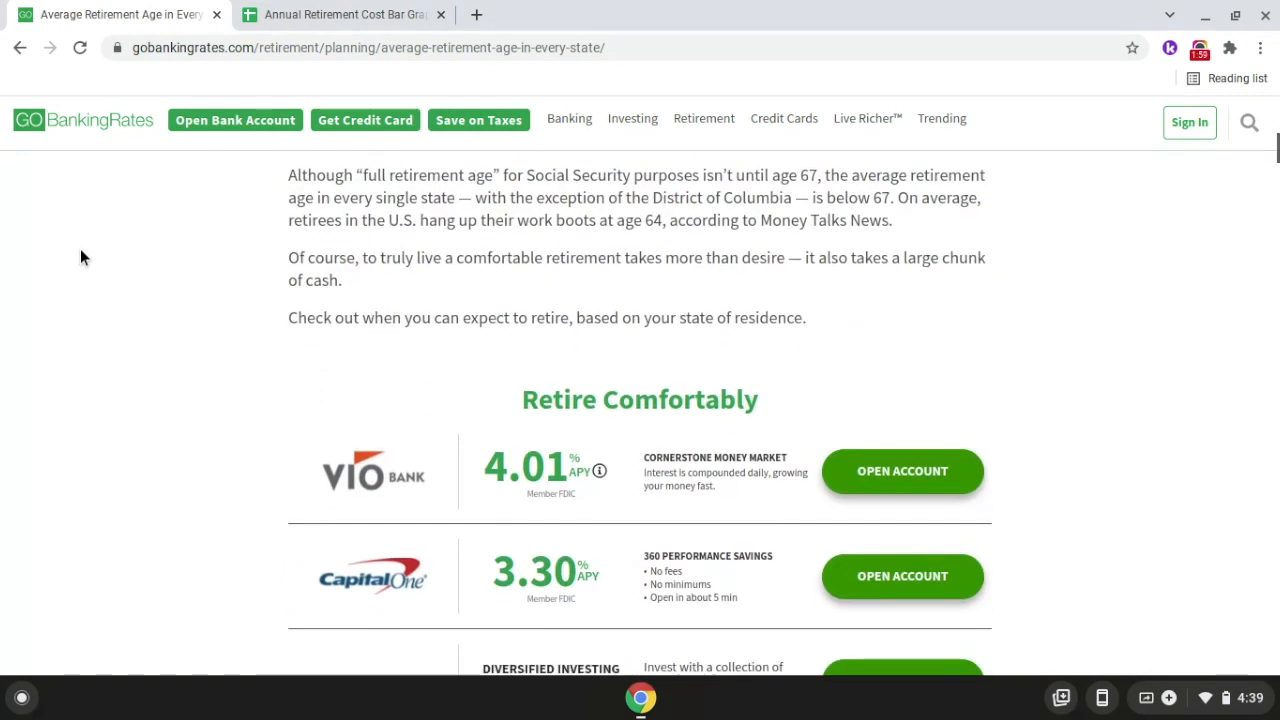
{"action": "scroll", "coordinate": [80, 258], "scroll_direction": "down", "scroll_amount": 15}
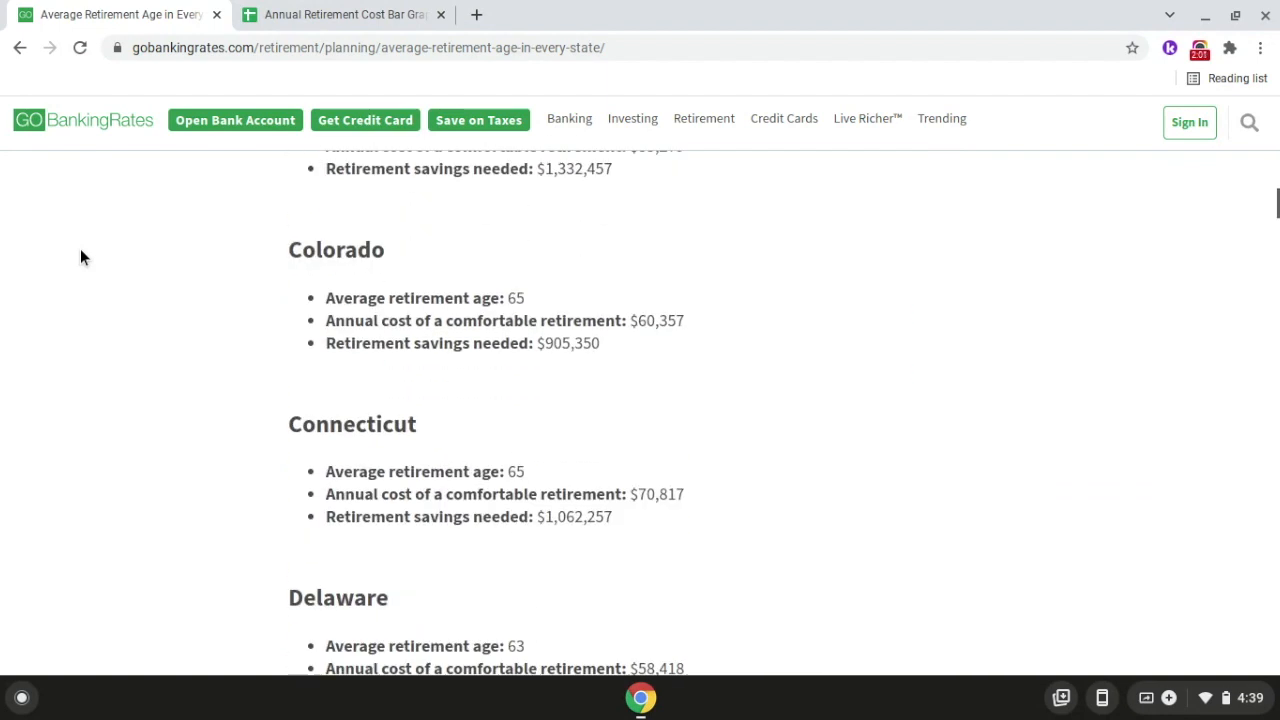
{"action": "scroll", "coordinate": [81, 258], "scroll_direction": "down", "scroll_amount": 14}
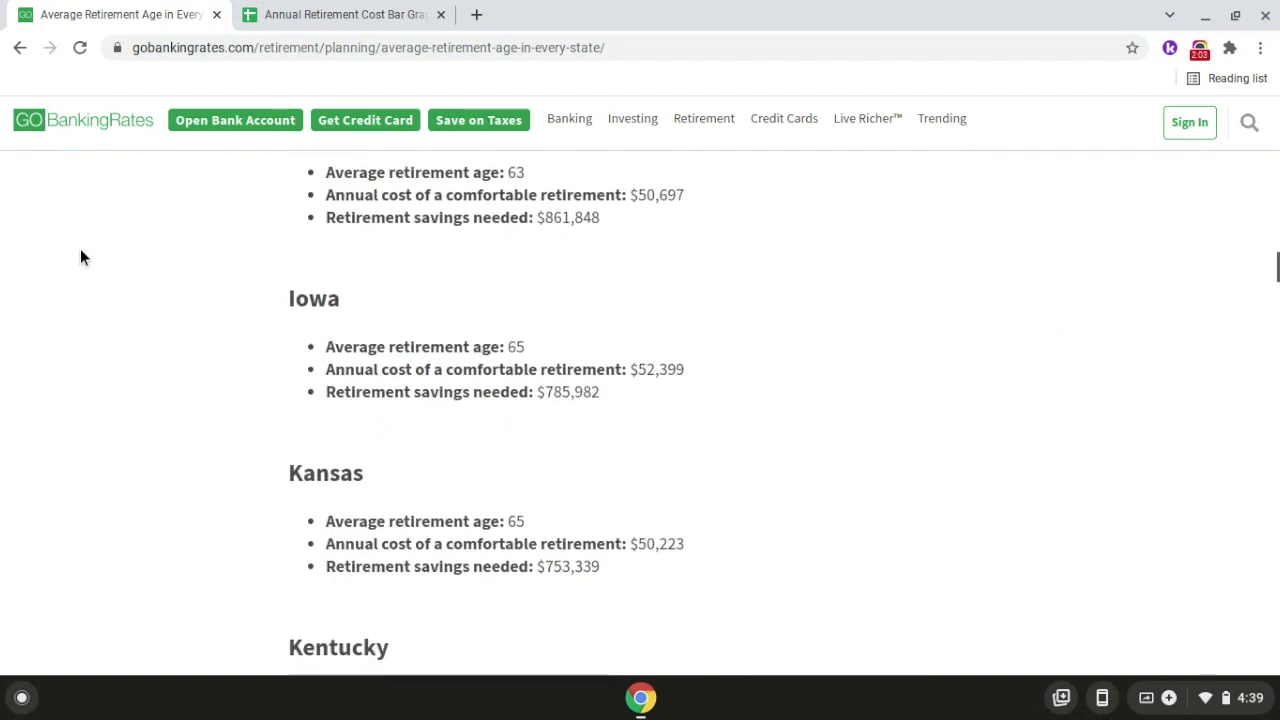
{"action": "scroll", "coordinate": [81, 258], "scroll_direction": "down", "scroll_amount": 15}
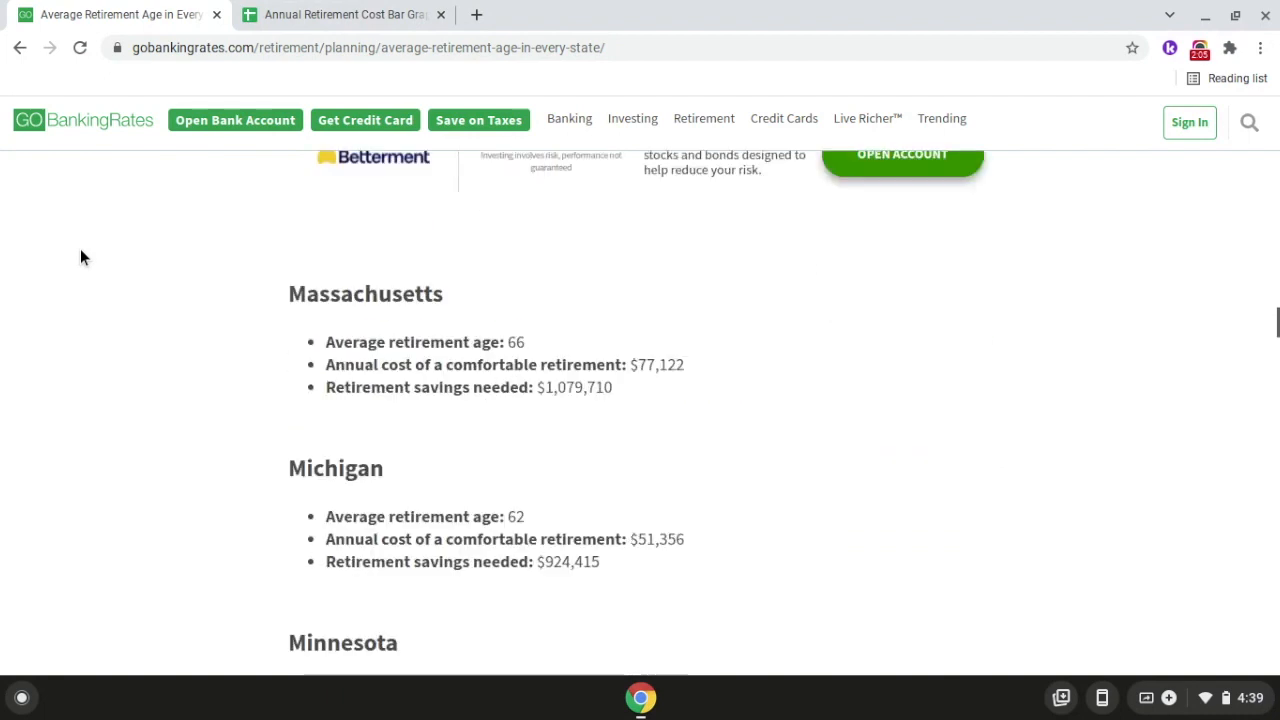
{"action": "scroll", "coordinate": [81, 258], "scroll_direction": "down", "scroll_amount": 15}
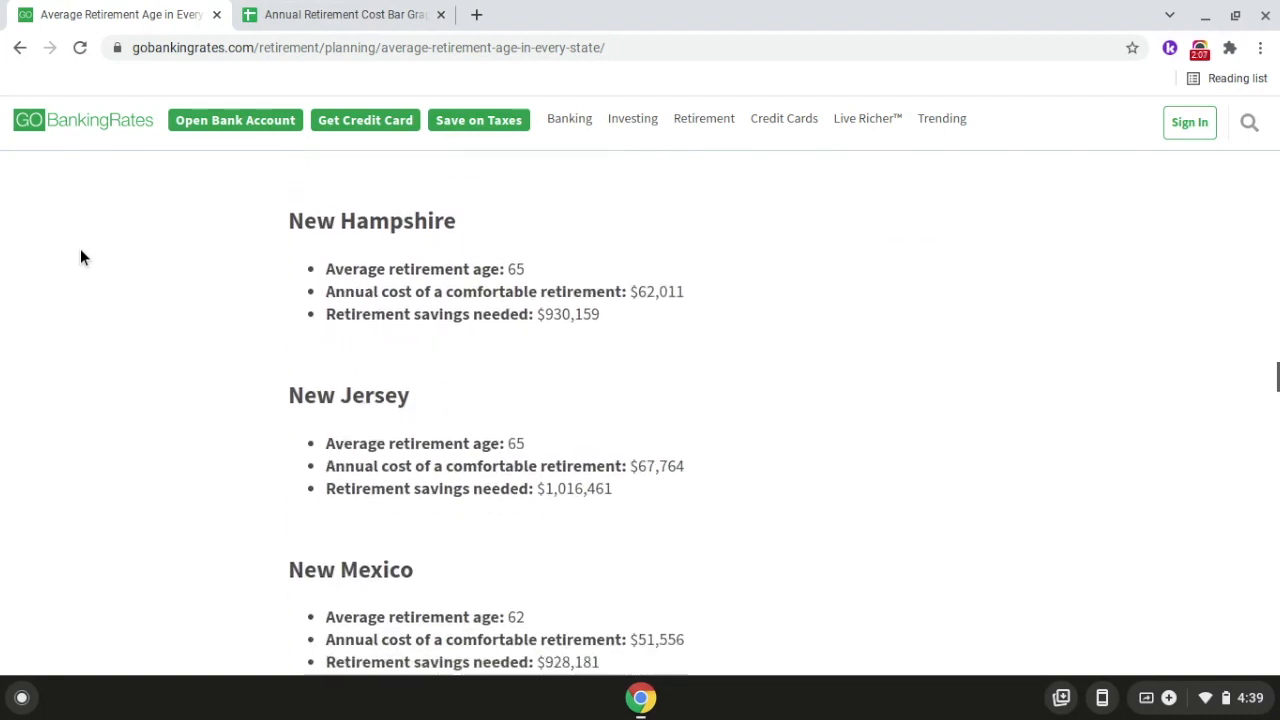
{"action": "scroll", "coordinate": [81, 258], "scroll_direction": "down", "scroll_amount": 15}
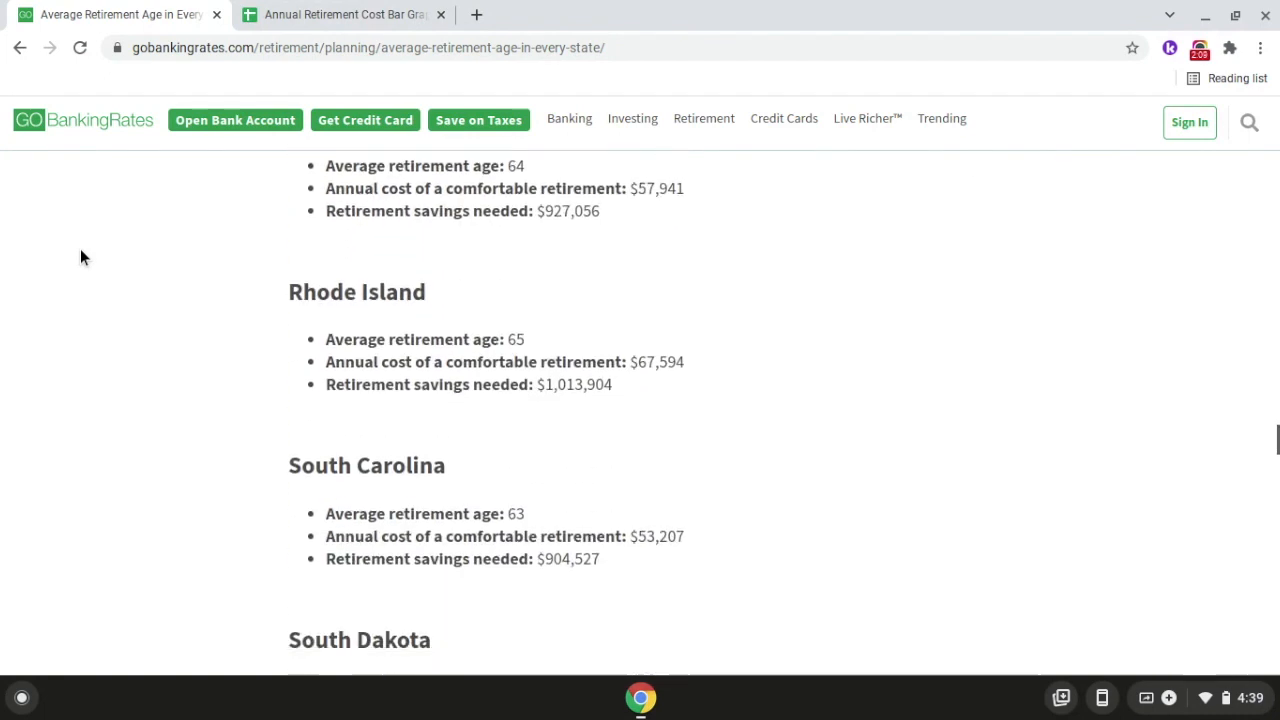
{"action": "scroll", "coordinate": [81, 258], "scroll_direction": "down", "scroll_amount": 2}
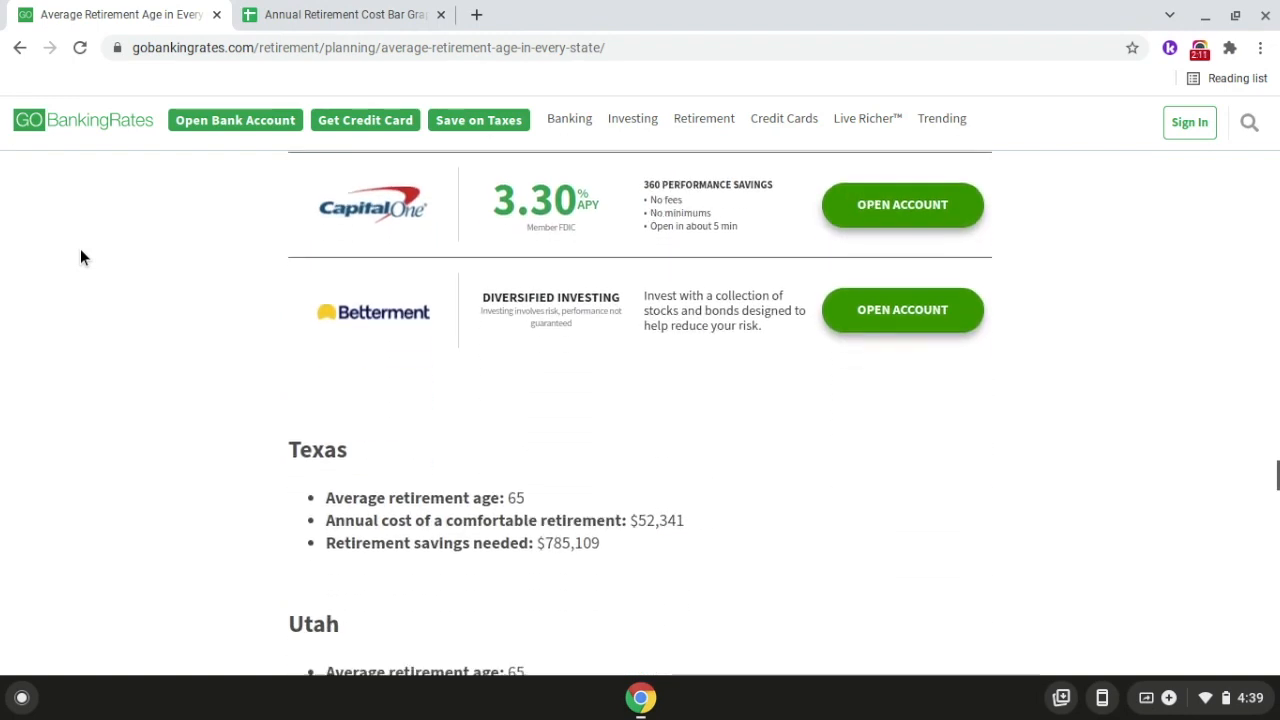
{"action": "scroll", "coordinate": [330, 397], "scroll_direction": "up", "scroll_amount": 5}
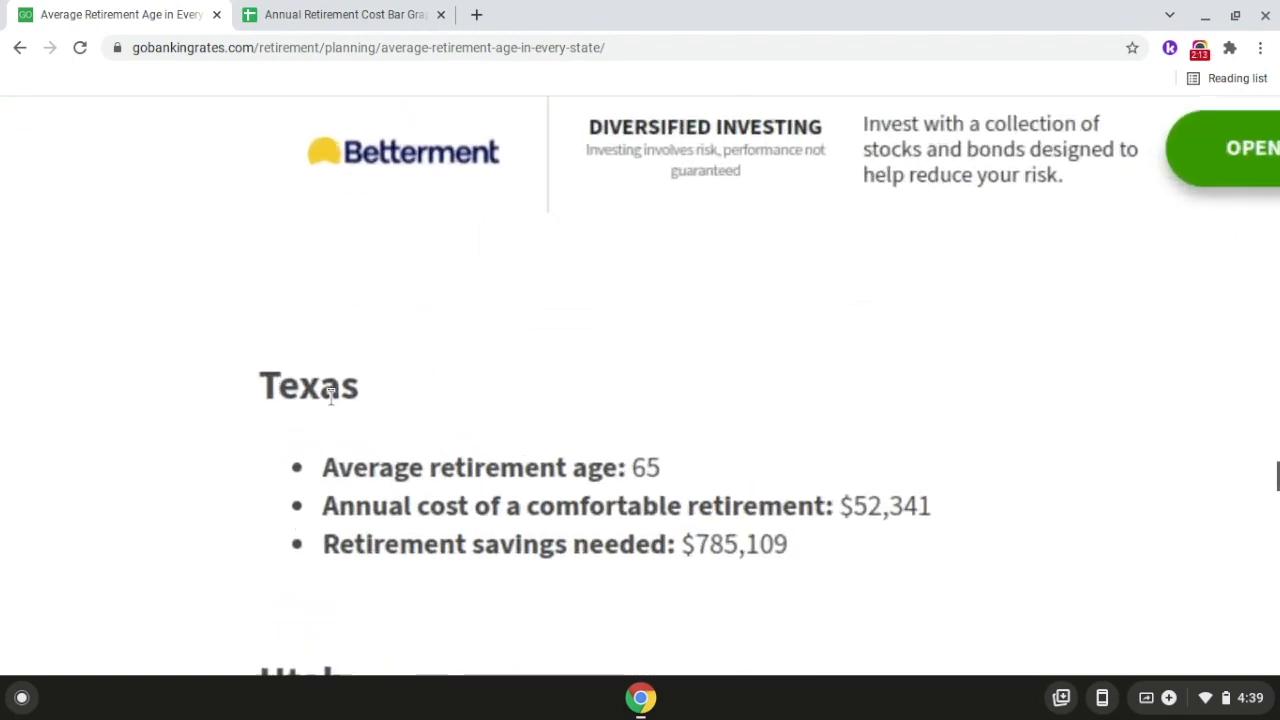
{"action": "scroll", "coordinate": [330, 397], "scroll_direction": "down", "scroll_amount": 1}
{"action": "scroll", "coordinate": [330, 397], "scroll_direction": "right", "scroll_amount": 3}
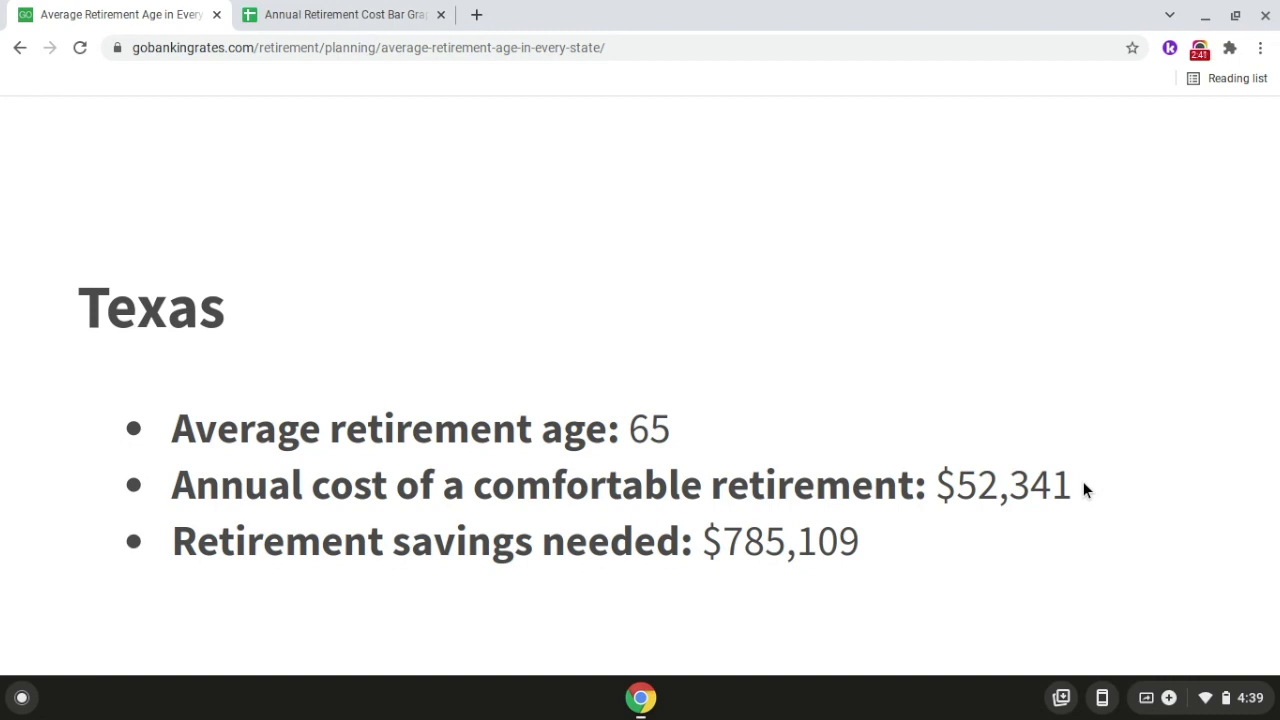
Step: Add Texas to the spreadsheet, with the state name in A2 and an annual cost of 52,341 in B2
{"action": "left_click", "coordinate": [337, 10]}
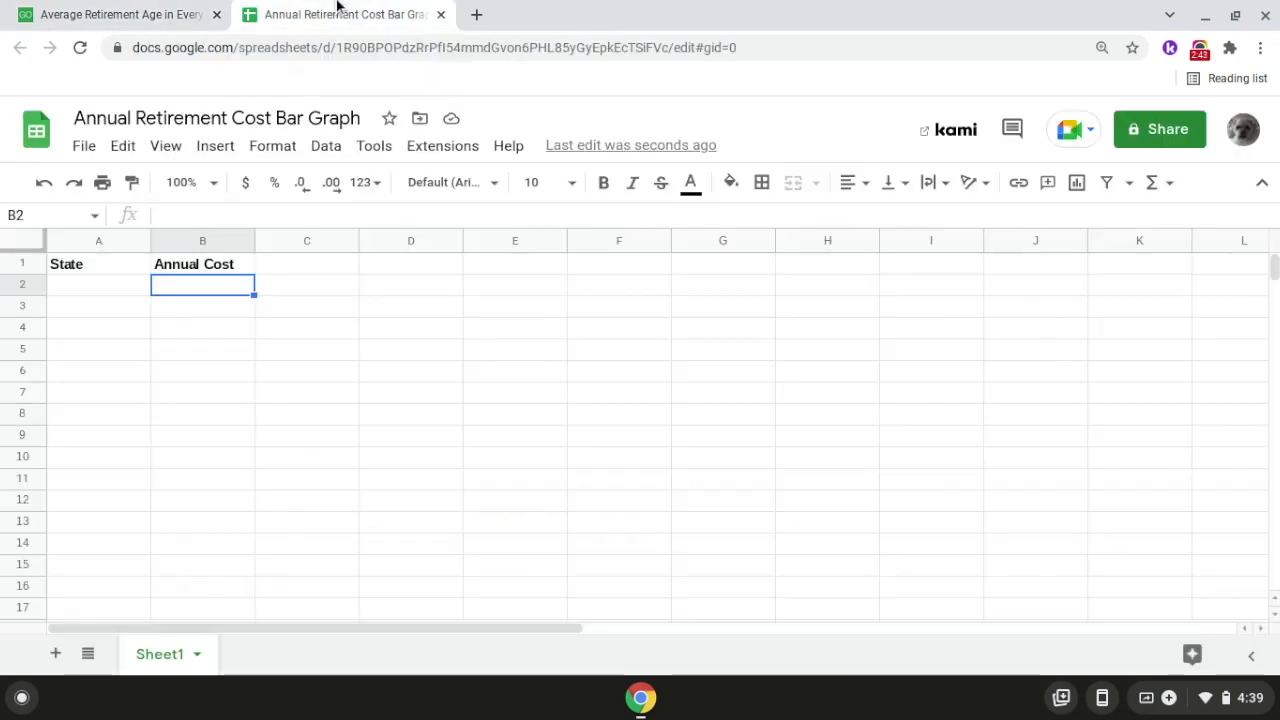
{"action": "double_click", "coordinate": [113, 285]}
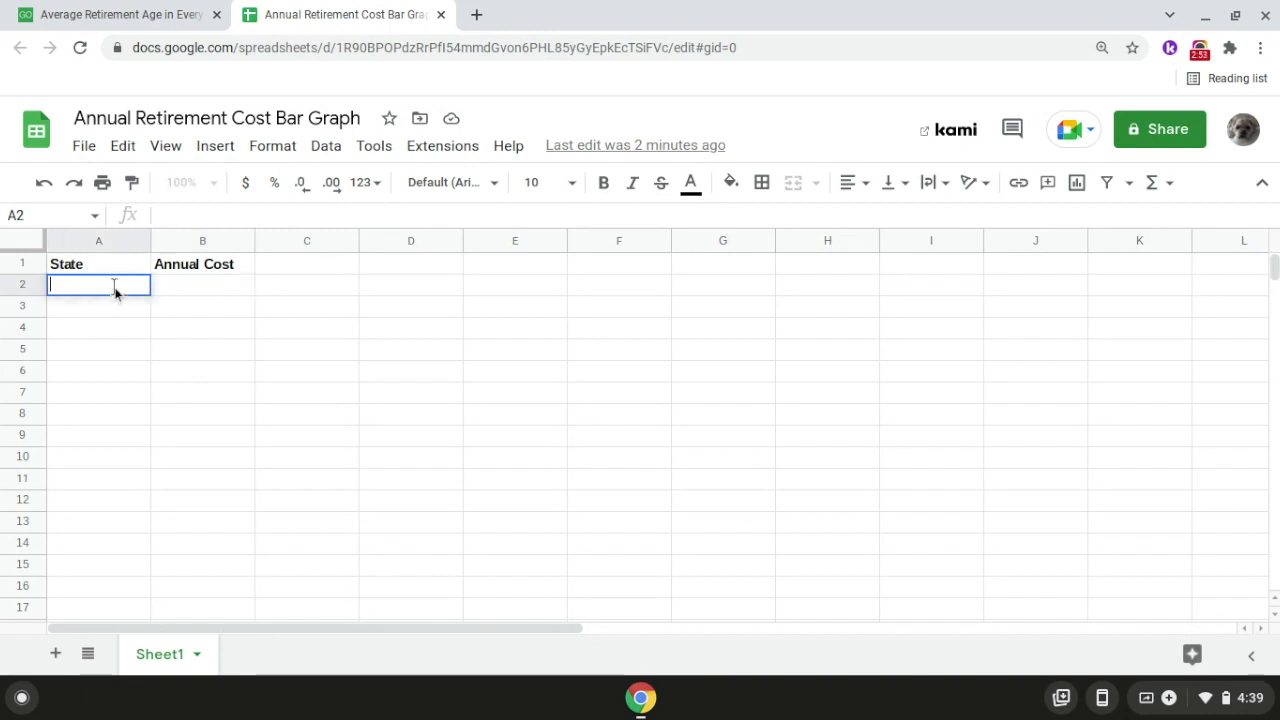
{"action": "type", "text": "Texas"}
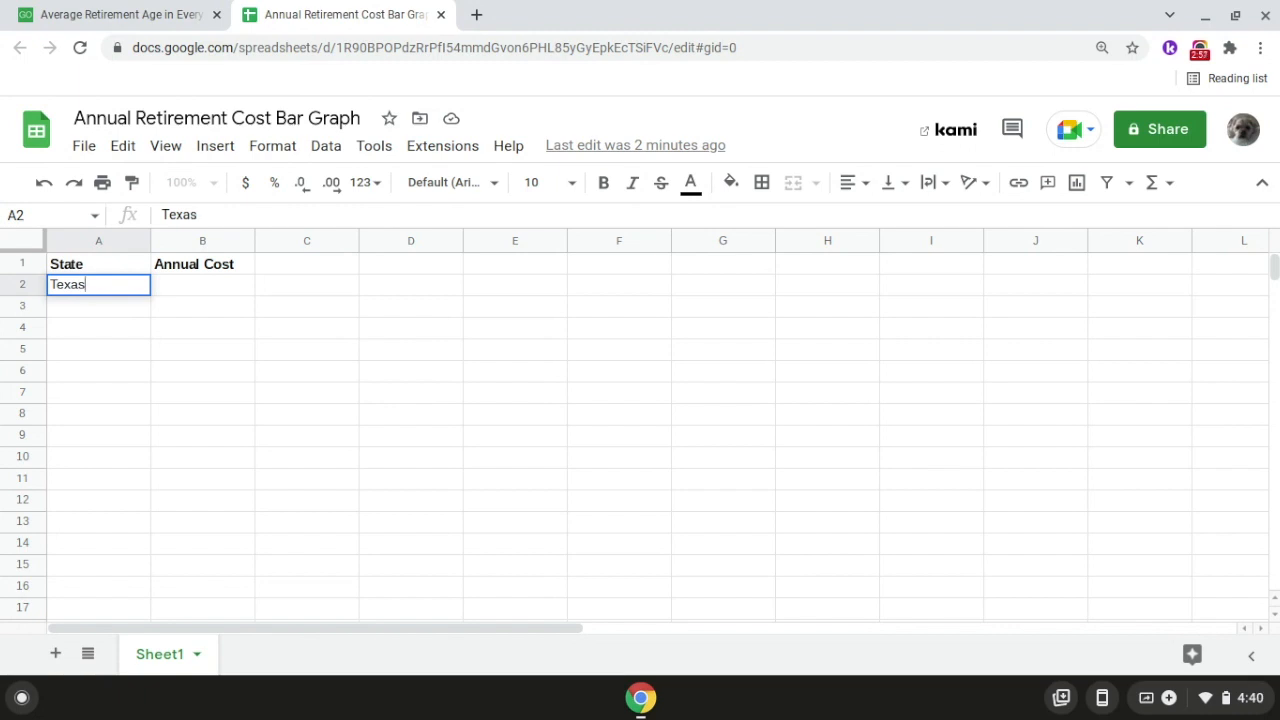
{"action": "key", "text": "Return"}
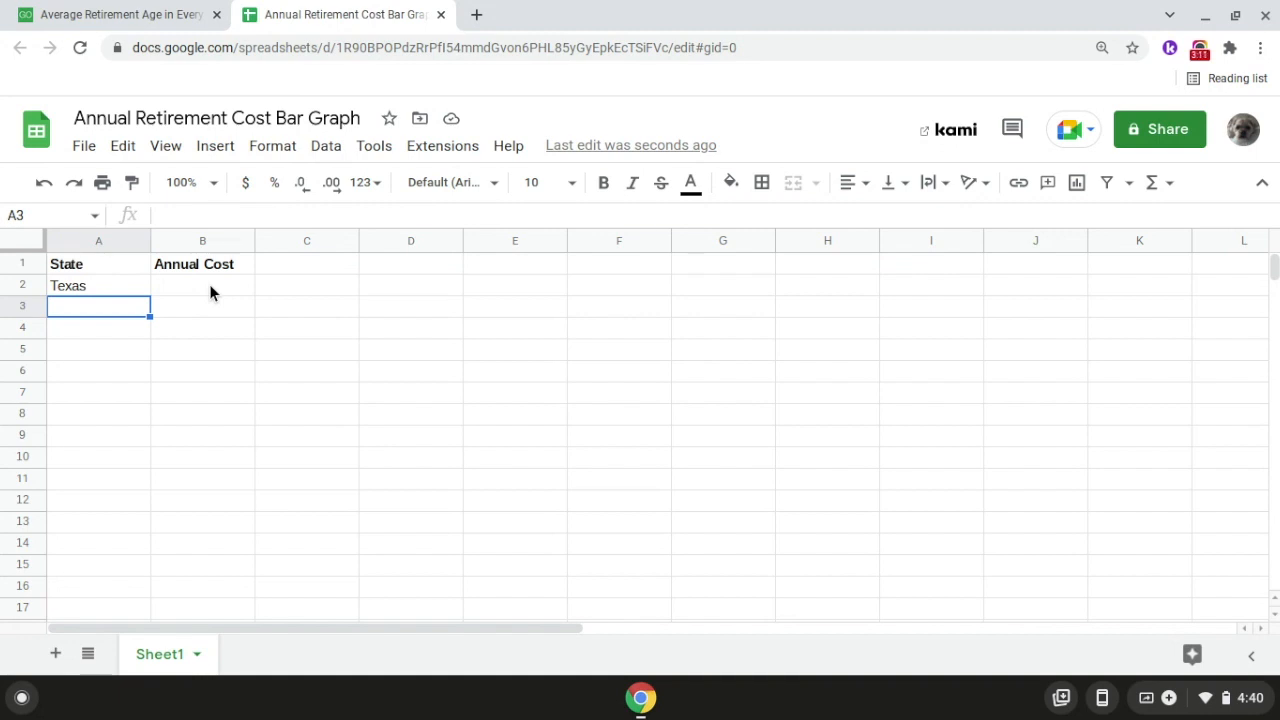
{"action": "left_click", "coordinate": [210, 285]}
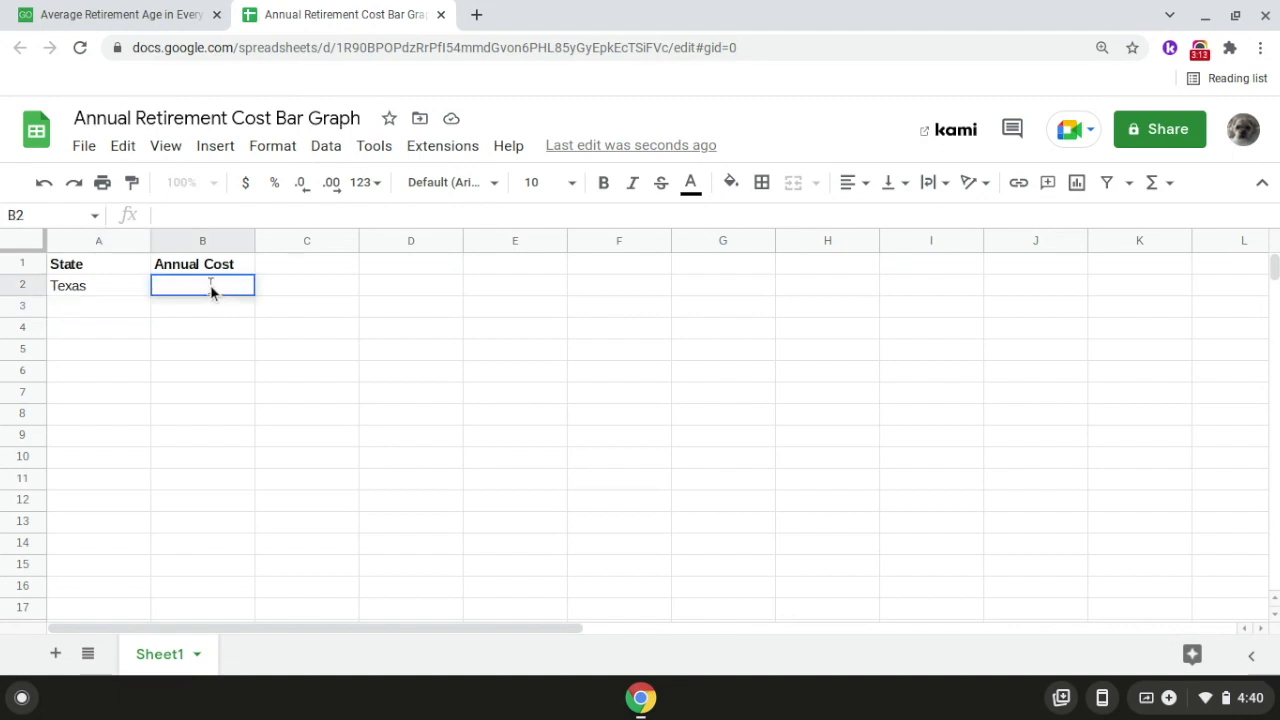
{"action": "type", "text": "52,341"}
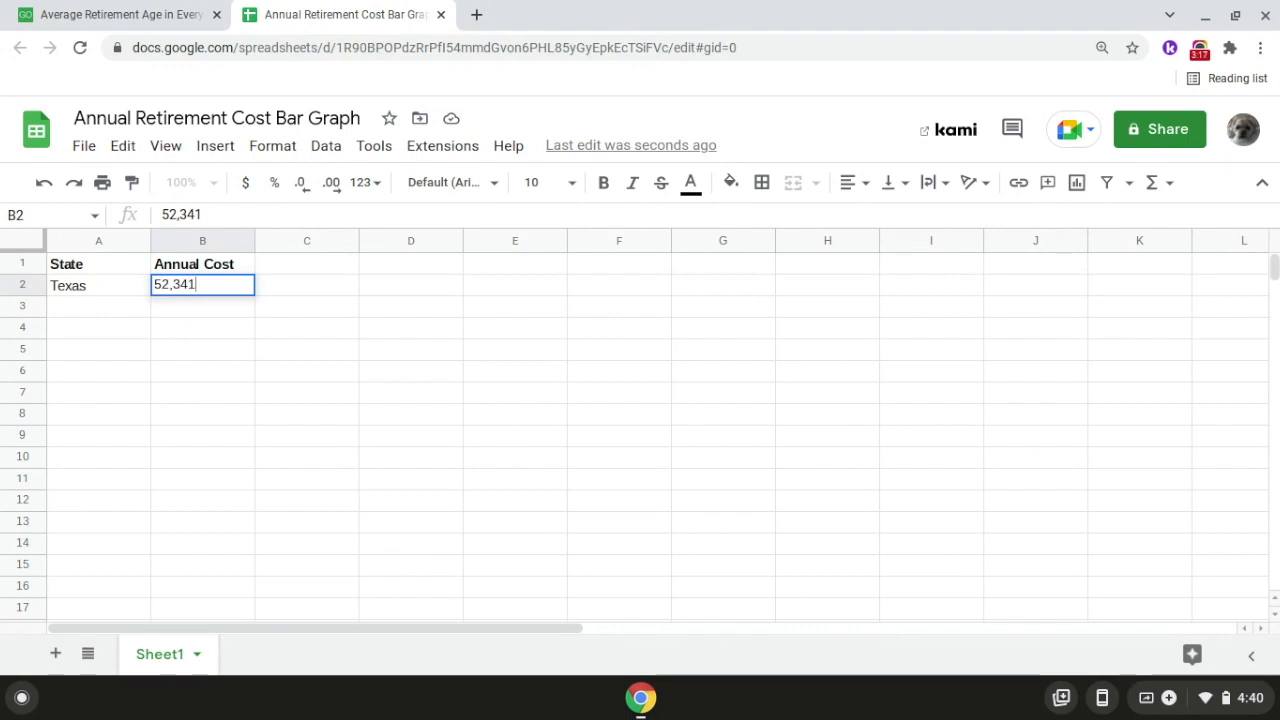
{"action": "key", "text": "Return"}
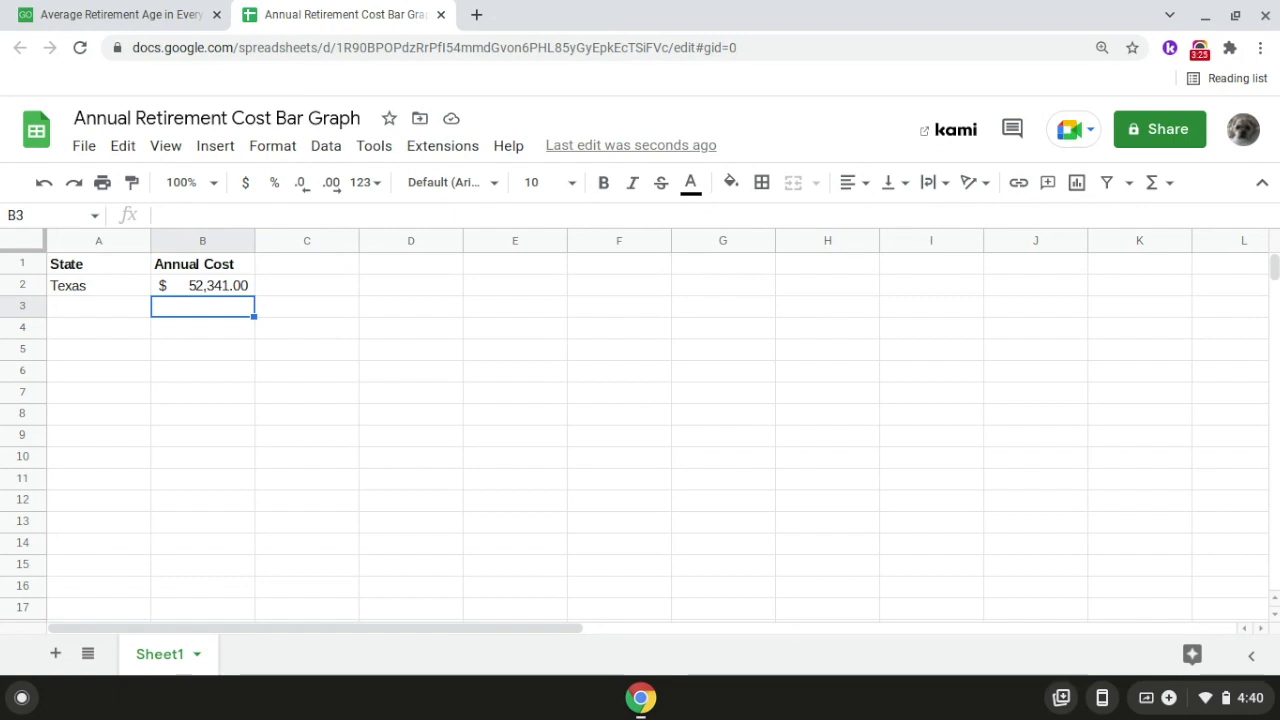
Step: Look up California's annual cost of a comfortable retirement in the GOBankingRates article, and return to the spreadsheet
{"action": "left_click", "coordinate": [131, 17]}
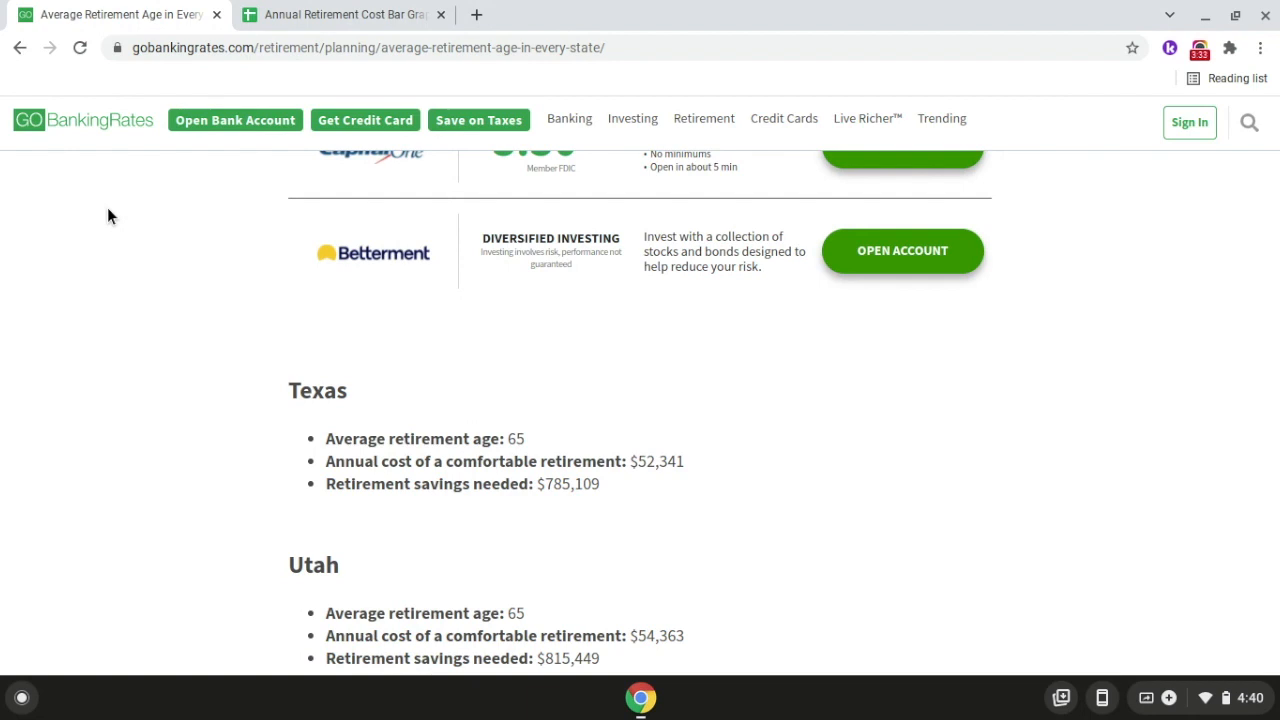
{"action": "scroll", "coordinate": [109, 215], "scroll_direction": "up", "scroll_amount": 12}
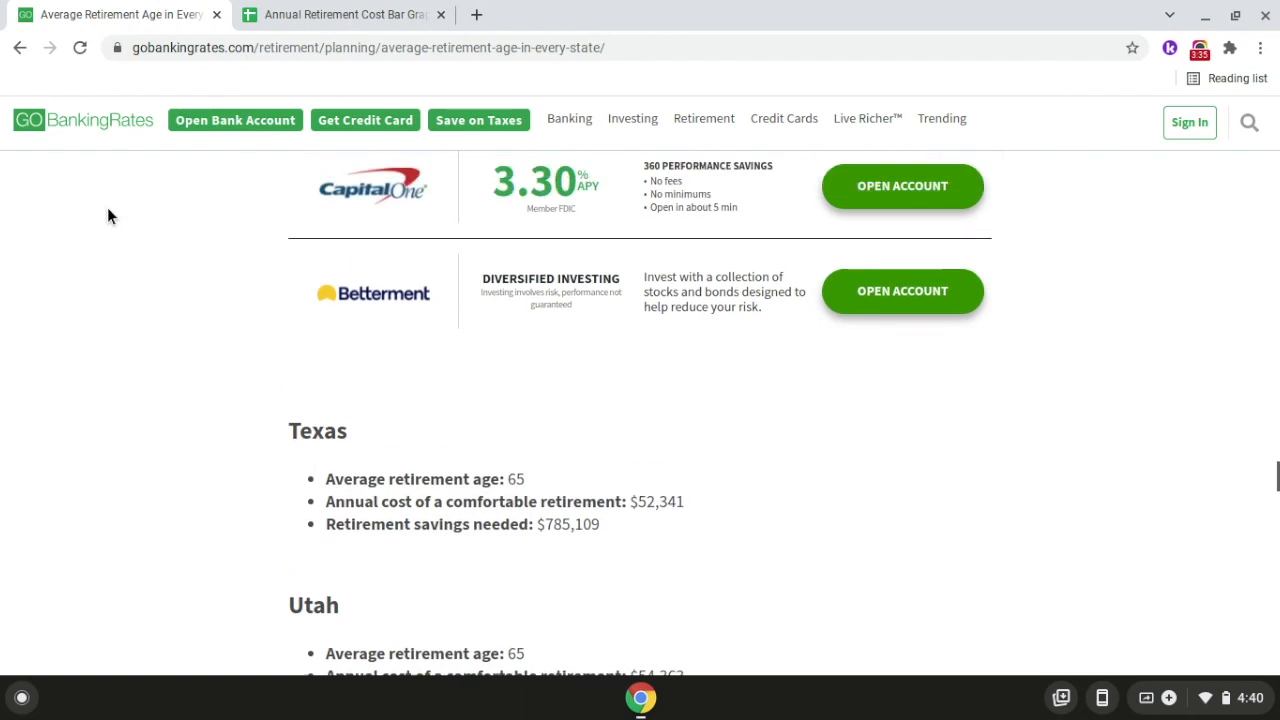
{"action": "scroll", "coordinate": [109, 215], "scroll_direction": "up", "scroll_amount": 13}
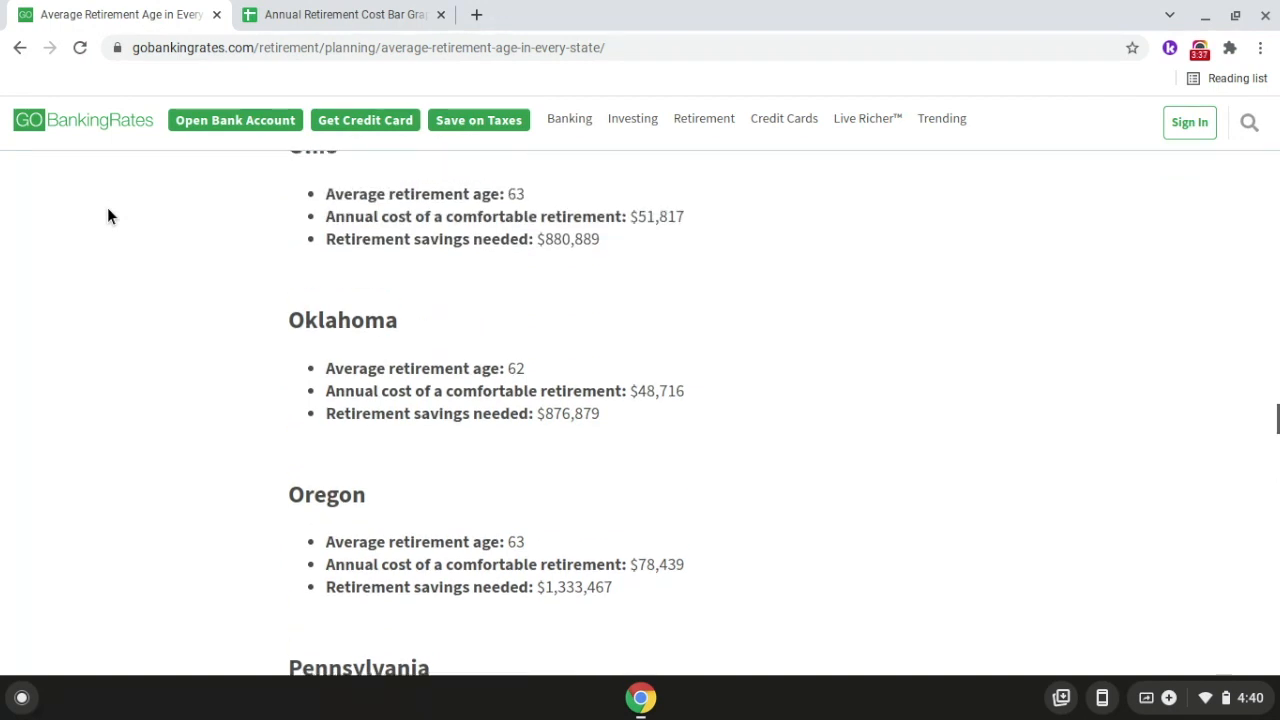
{"action": "scroll", "coordinate": [110, 216], "scroll_direction": "up", "scroll_amount": 12}
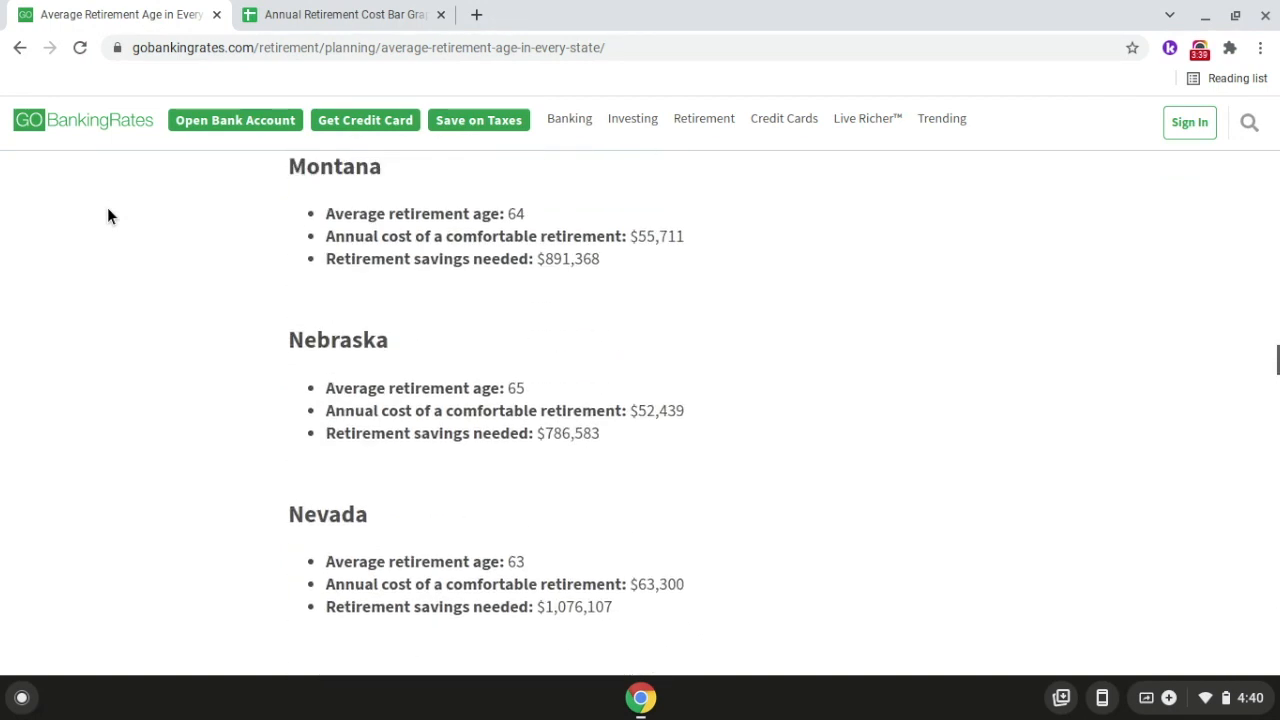
{"action": "scroll", "coordinate": [109, 215], "scroll_direction": "up", "scroll_amount": 12}
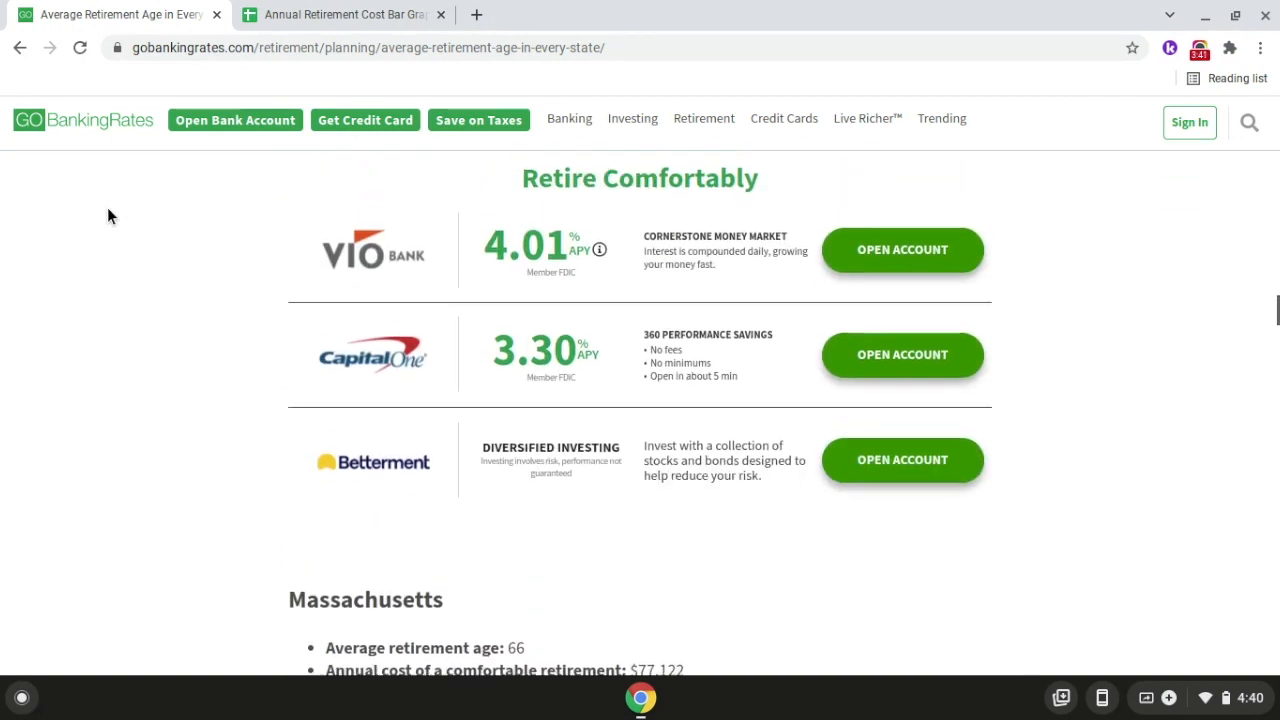
{"action": "scroll", "coordinate": [109, 215], "scroll_direction": "up", "scroll_amount": 12}
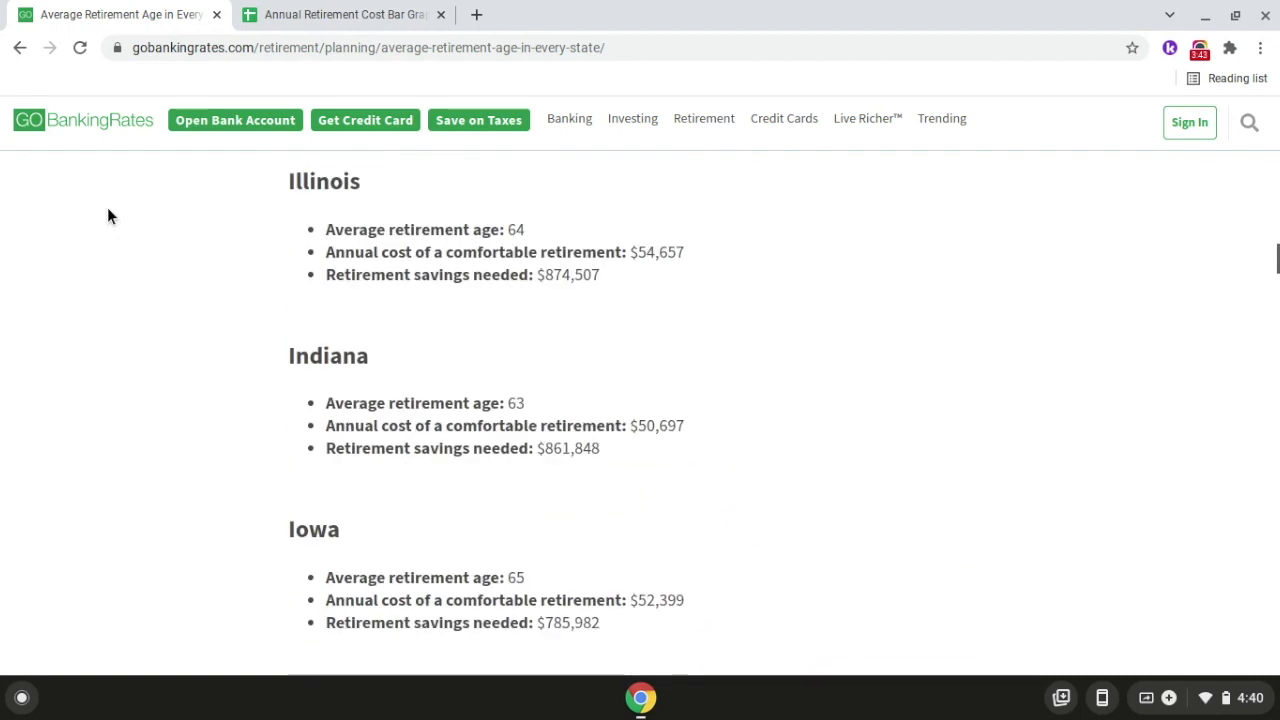
{"action": "scroll", "coordinate": [109, 215], "scroll_direction": "up", "scroll_amount": 4}
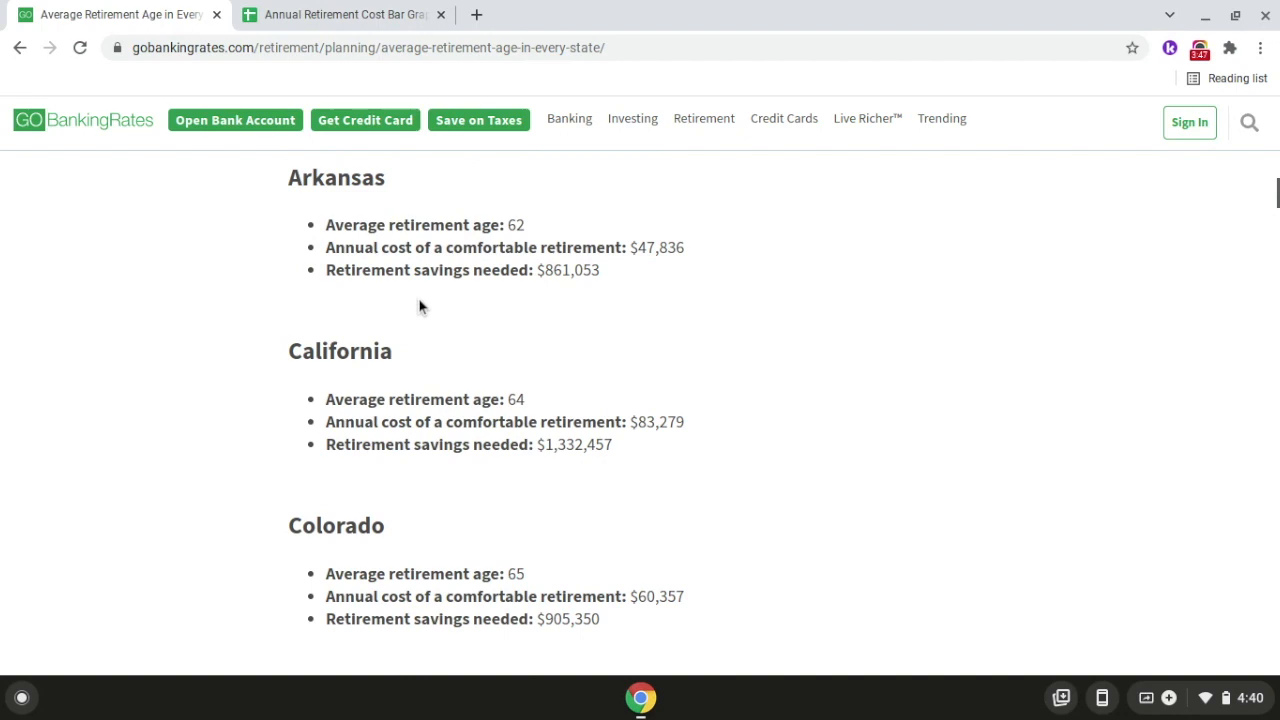
{"action": "scroll", "coordinate": [420, 306], "scroll_direction": "up", "scroll_amount": 5}
{"action": "scroll", "coordinate": [420, 306], "scroll_direction": "down", "scroll_amount": 3}
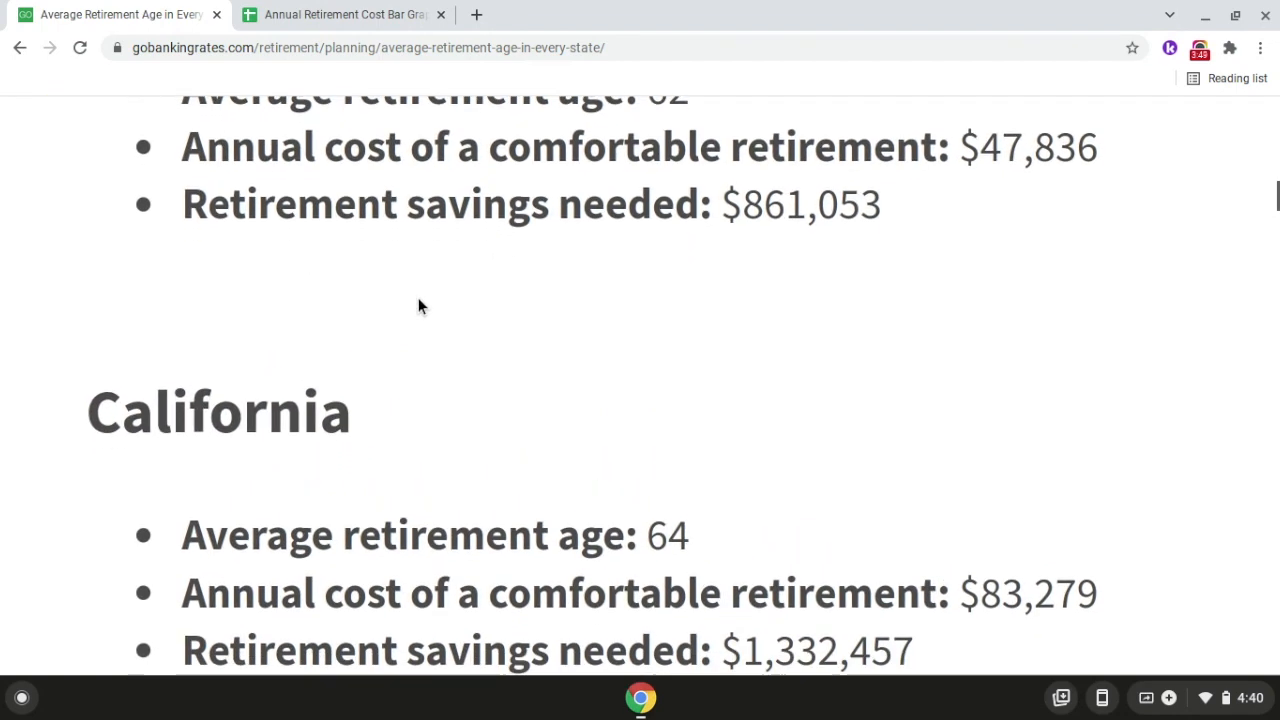
{"action": "scroll", "coordinate": [420, 306], "scroll_direction": "down", "scroll_amount": 1}
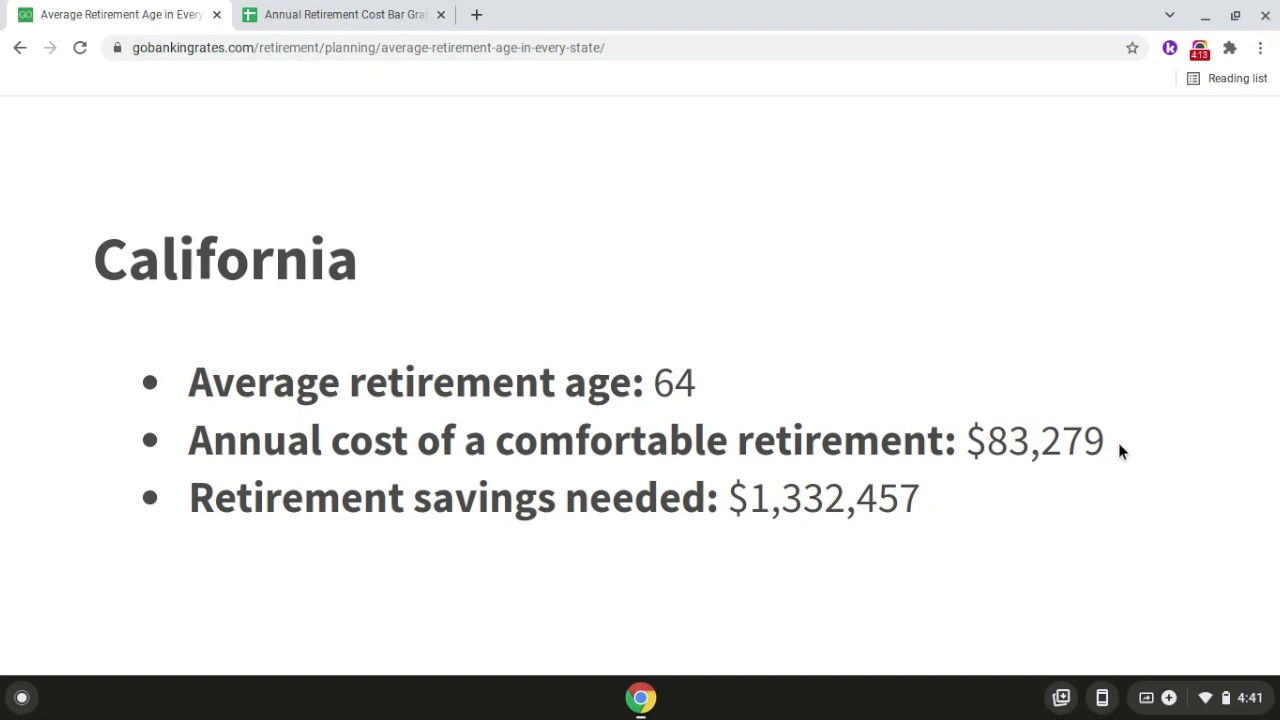
{"action": "left_click", "coordinate": [360, 22]}
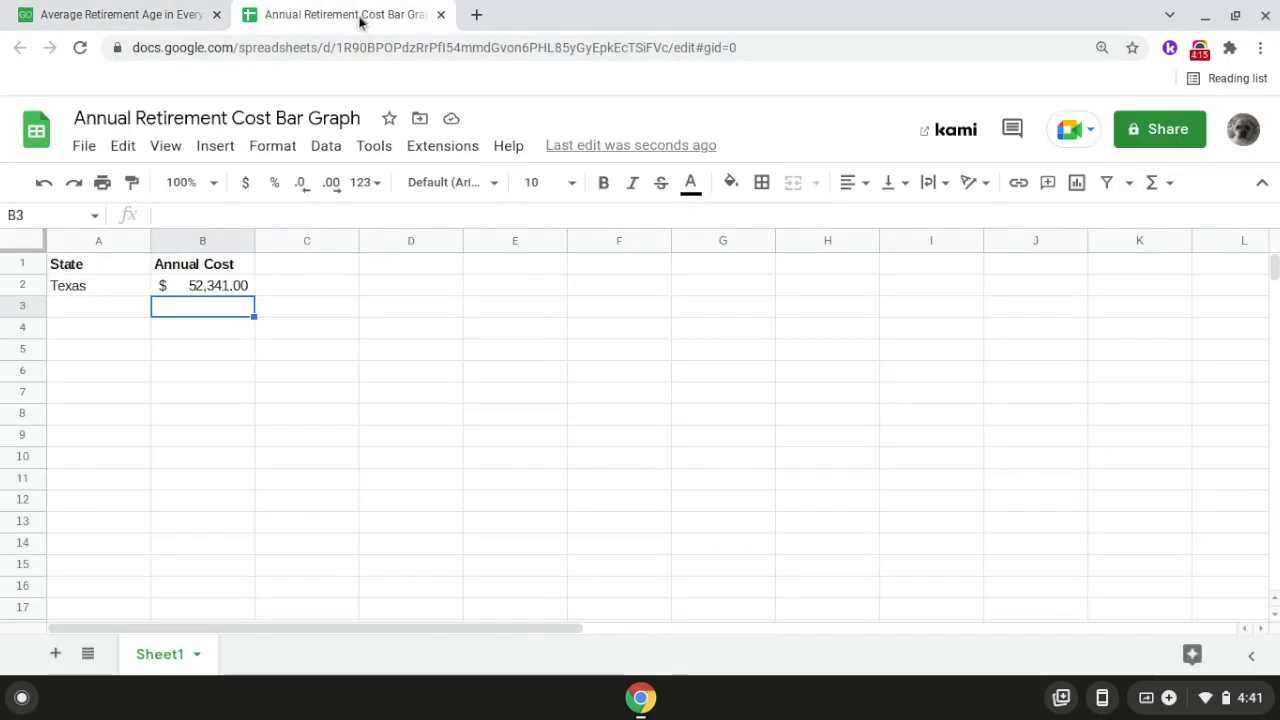
Step: Add California to the spreadsheet, with the state name in A3 and an annual cost of 83,279 in B3
{"action": "left_click", "coordinate": [123, 308]}
{"action": "type", "text": "C"}
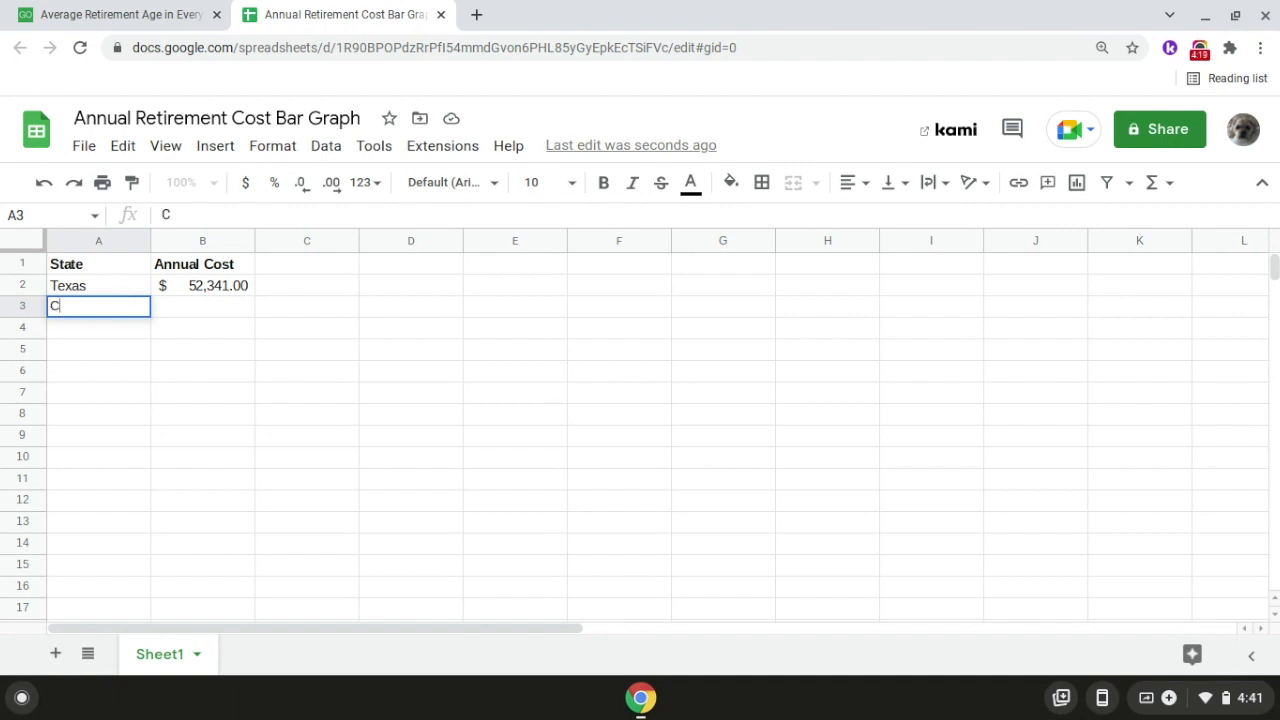
{"action": "type", "text": "alifornia"}
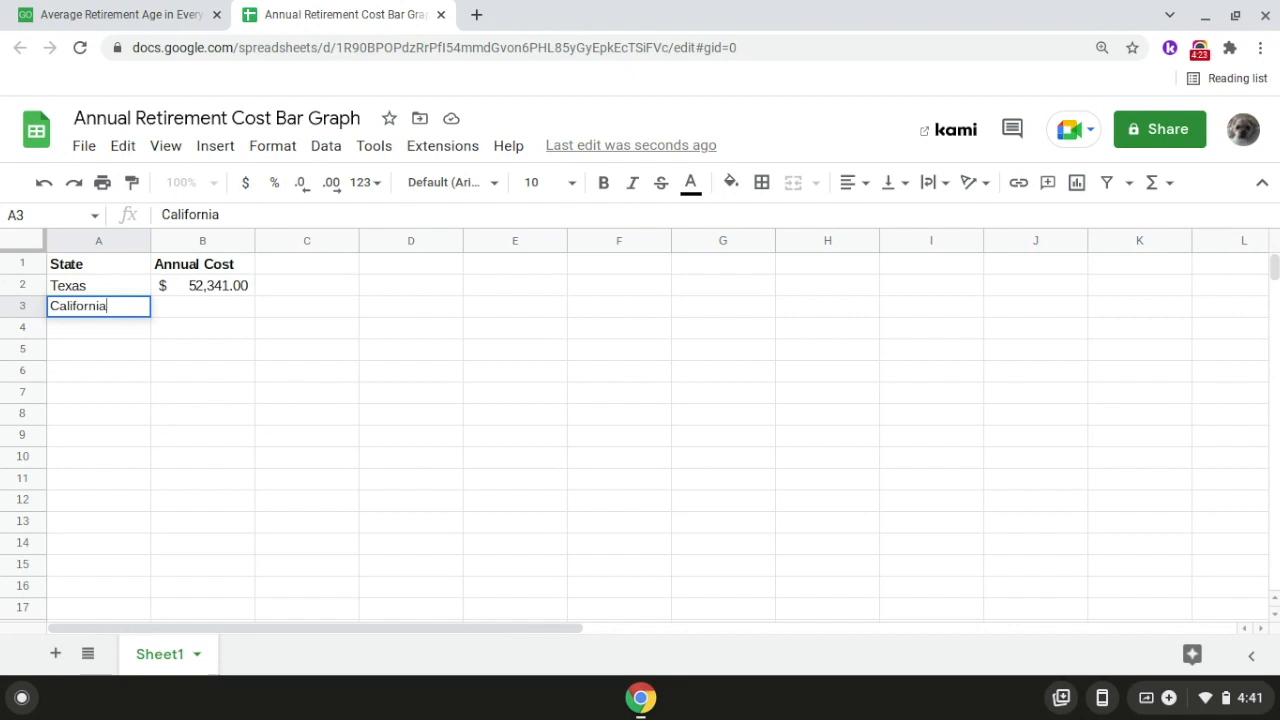
{"action": "key", "text": "Return"}
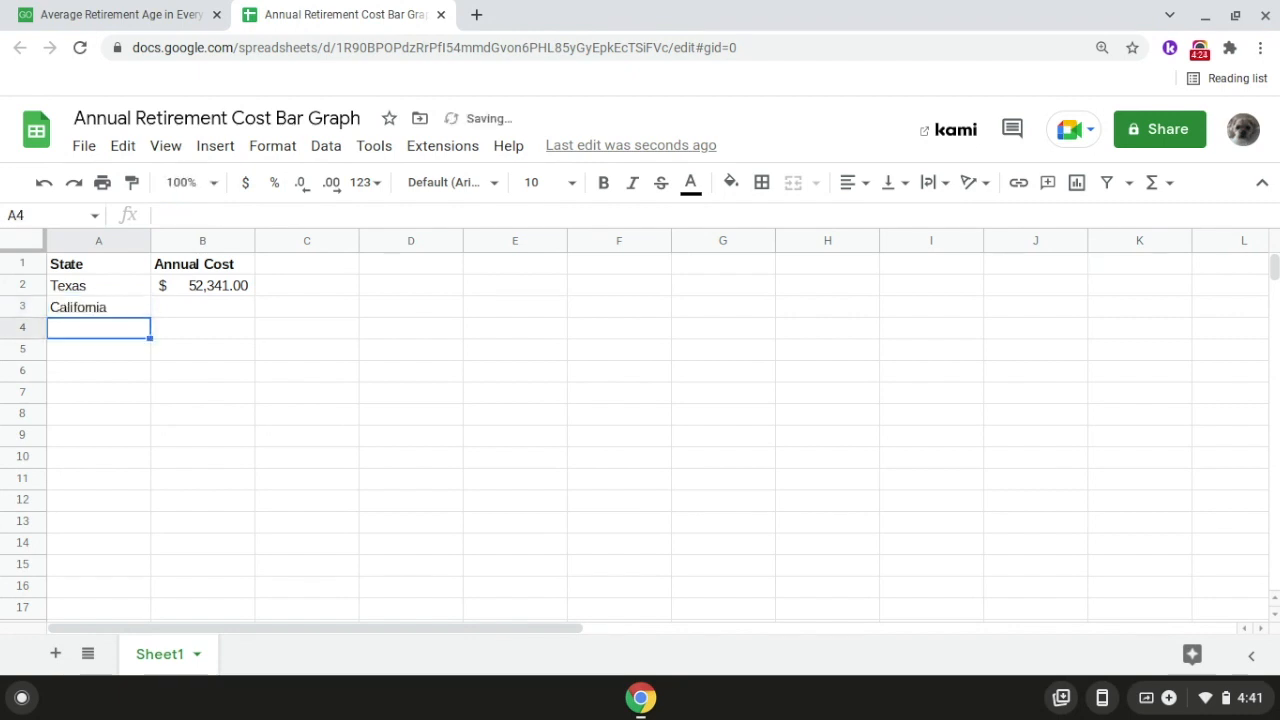
{"action": "left_click", "coordinate": [182, 313]}
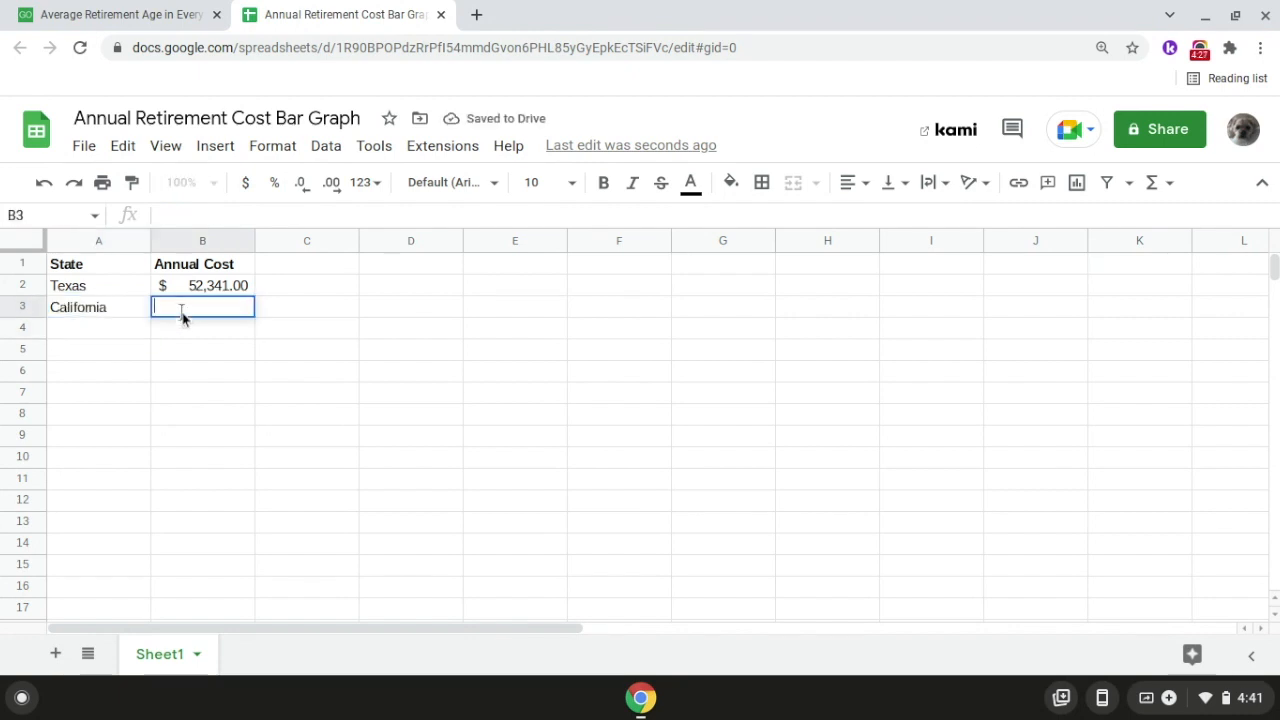
{"action": "type", "text": "83,279"}
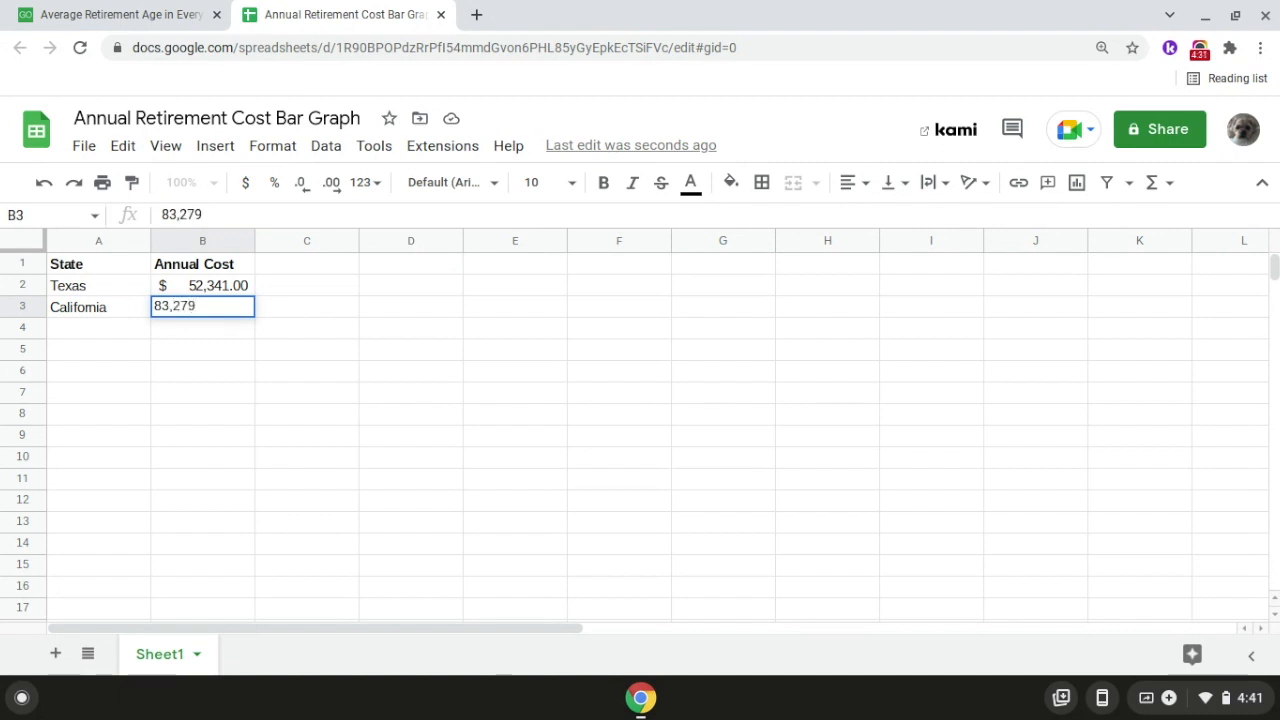
{"action": "key", "text": "Return"}
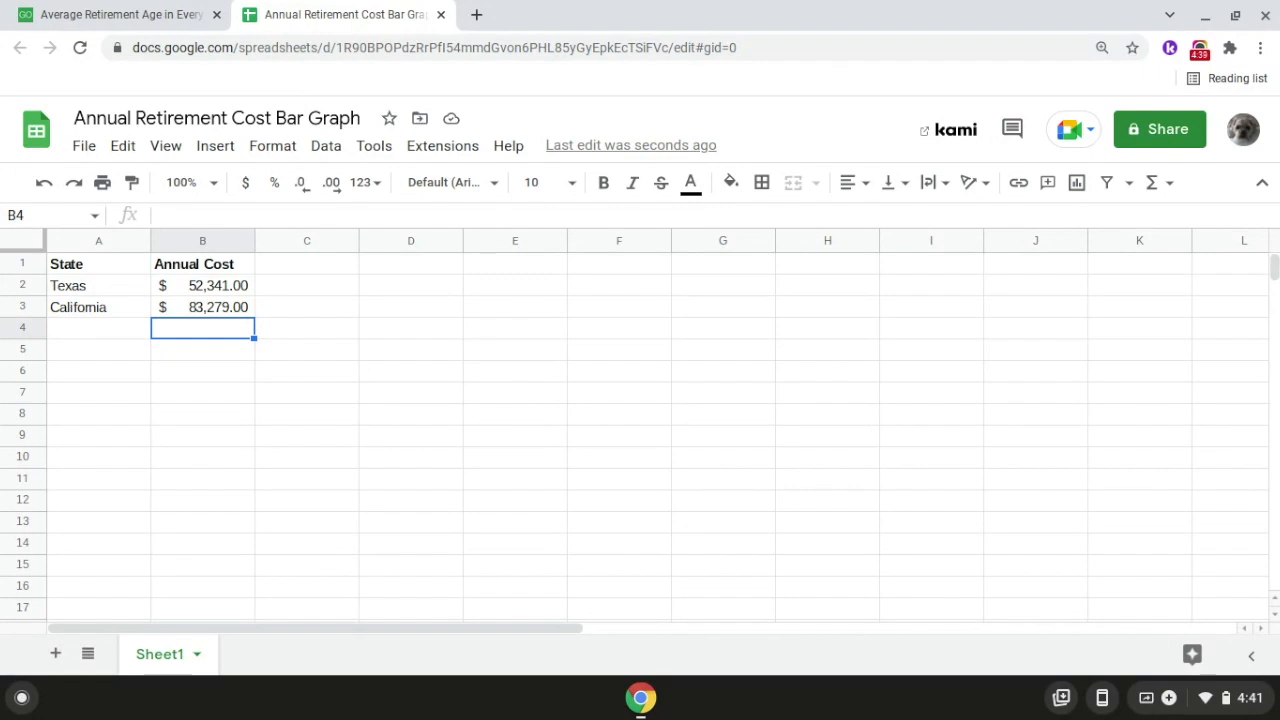
Step: Look up Montana's annual cost of a comfortable retirement in the GOBankingRates article, and return to the spreadsheet
{"action": "left_click", "coordinate": [117, 16]}
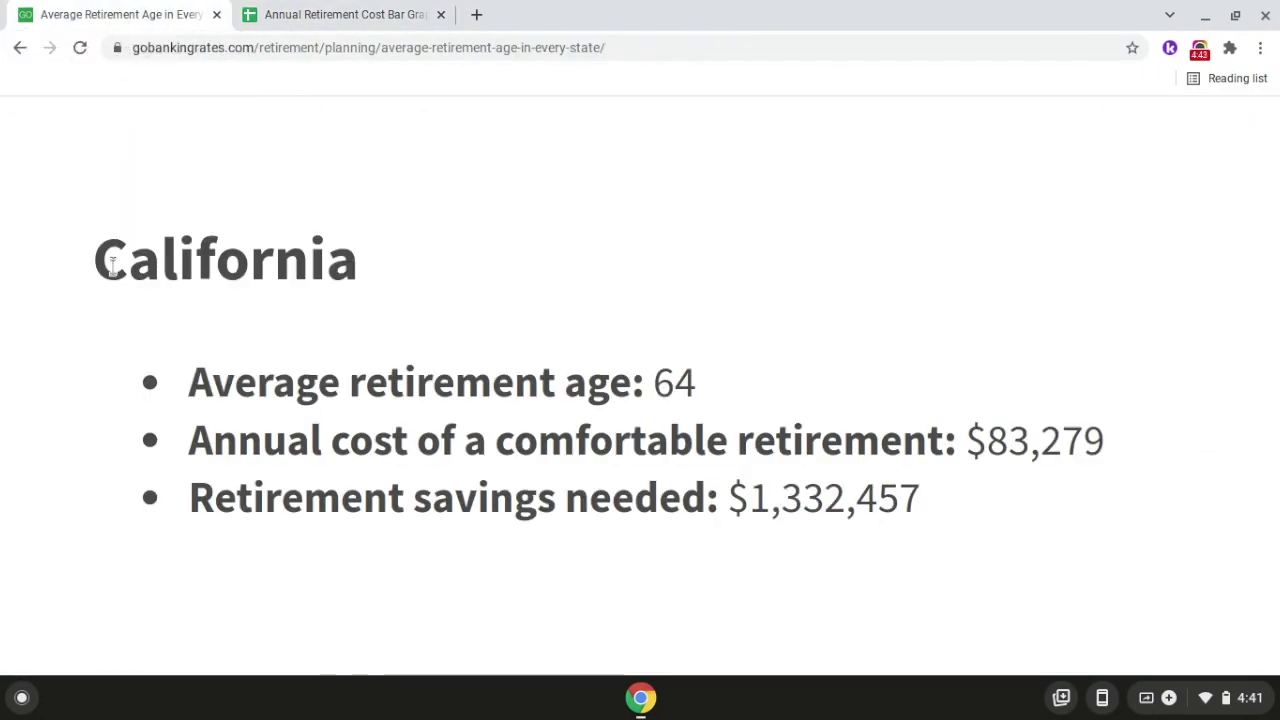
{"action": "scroll", "coordinate": [96, 308], "scroll_direction": "down", "scroll_amount": 5}
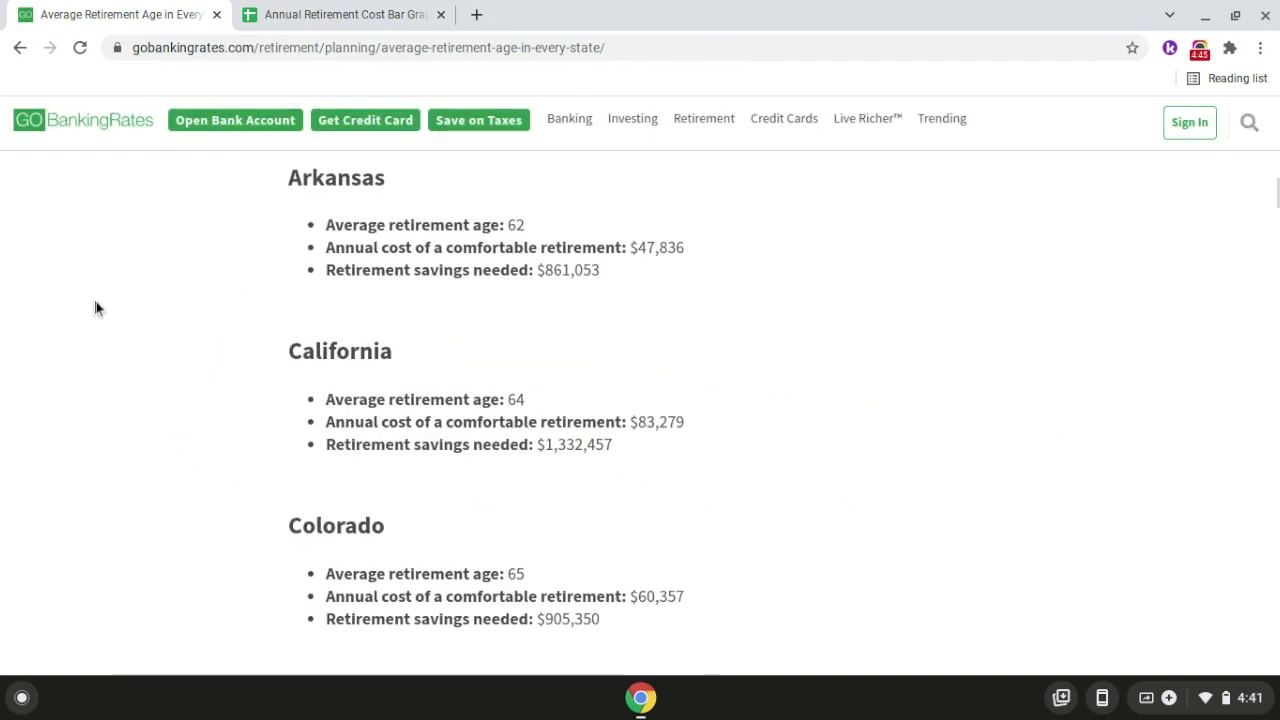
{"action": "scroll", "coordinate": [95, 308], "scroll_direction": "down", "scroll_amount": 12}
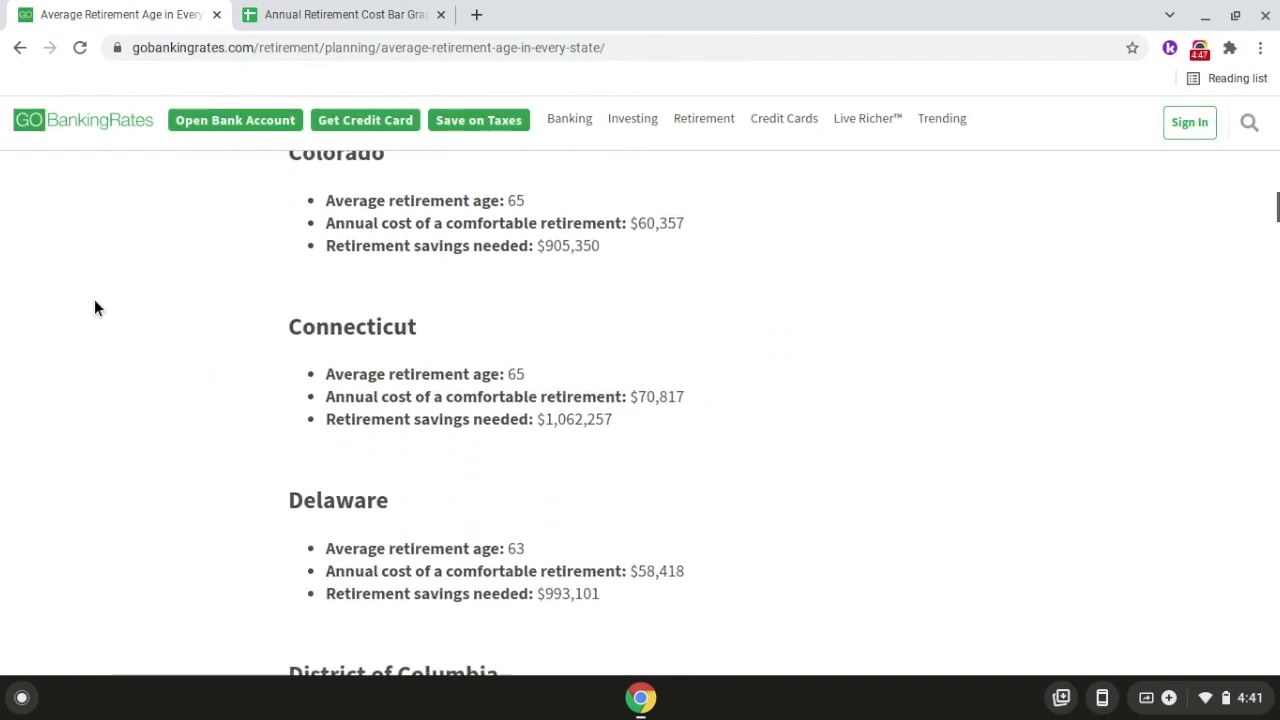
{"action": "scroll", "coordinate": [95, 308], "scroll_direction": "down", "scroll_amount": 15}
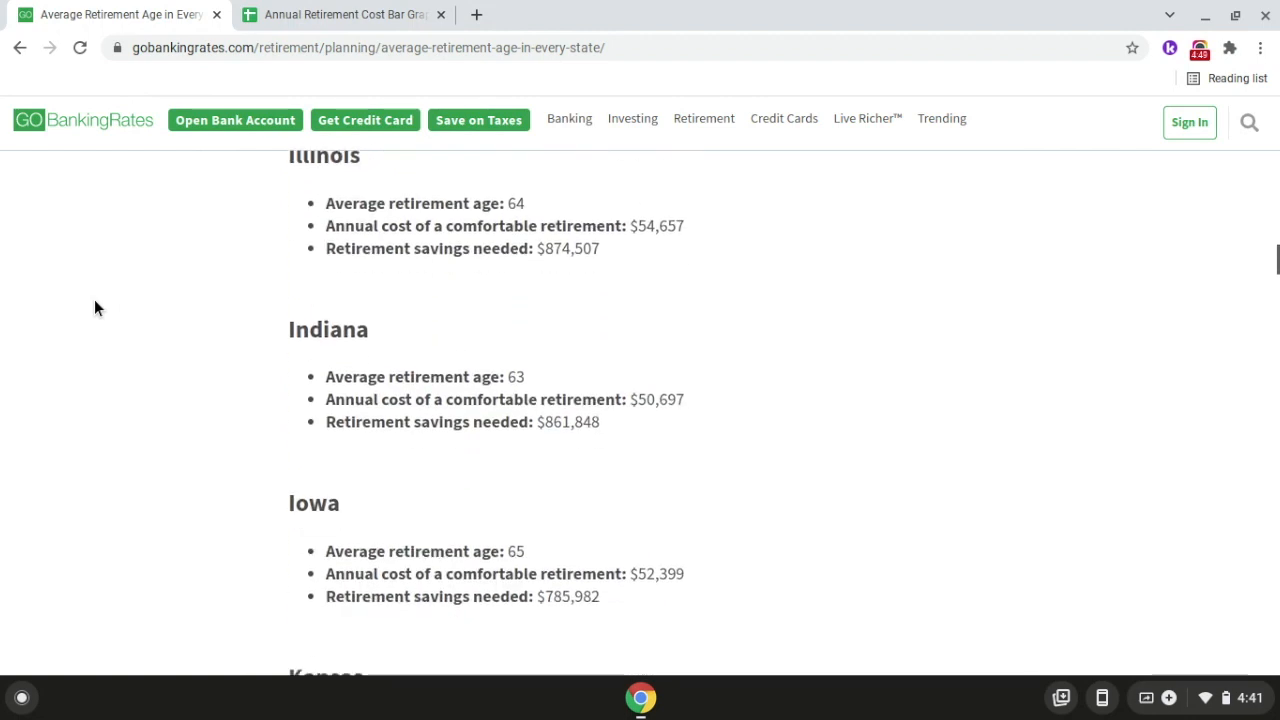
{"action": "scroll", "coordinate": [95, 308], "scroll_direction": "down", "scroll_amount": 15}
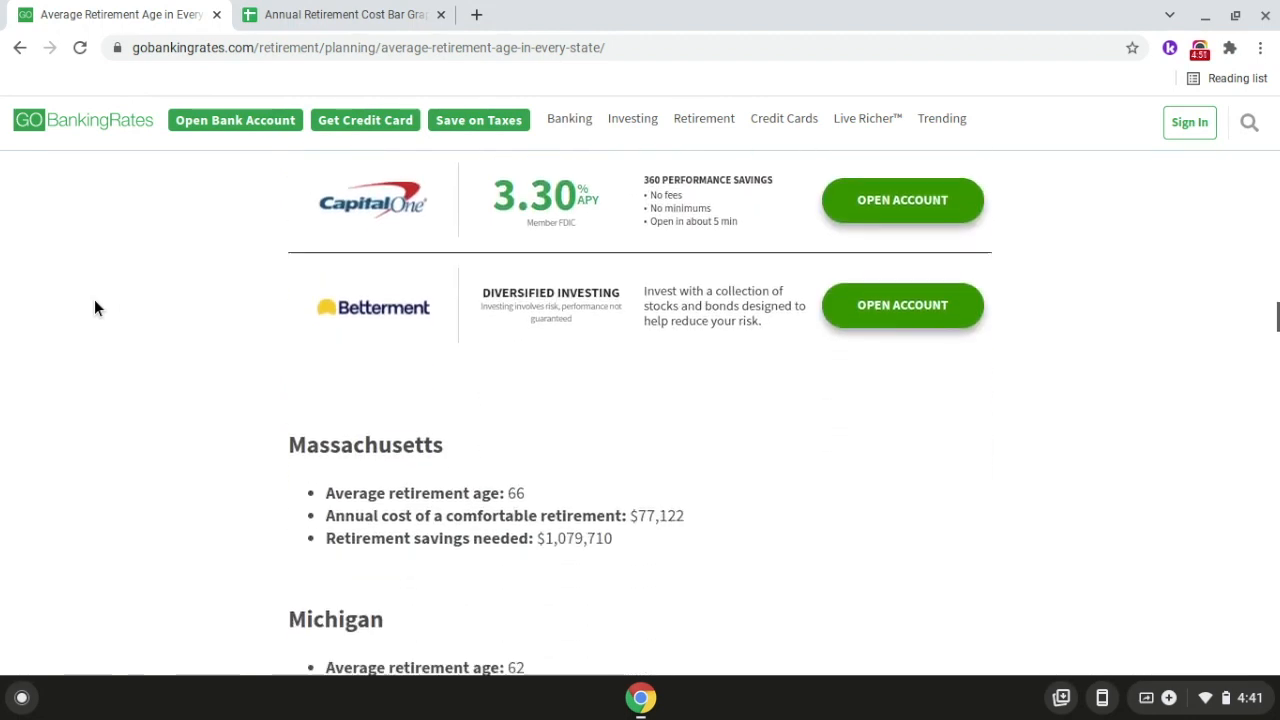
{"action": "scroll", "coordinate": [95, 308], "scroll_direction": "down", "scroll_amount": 7}
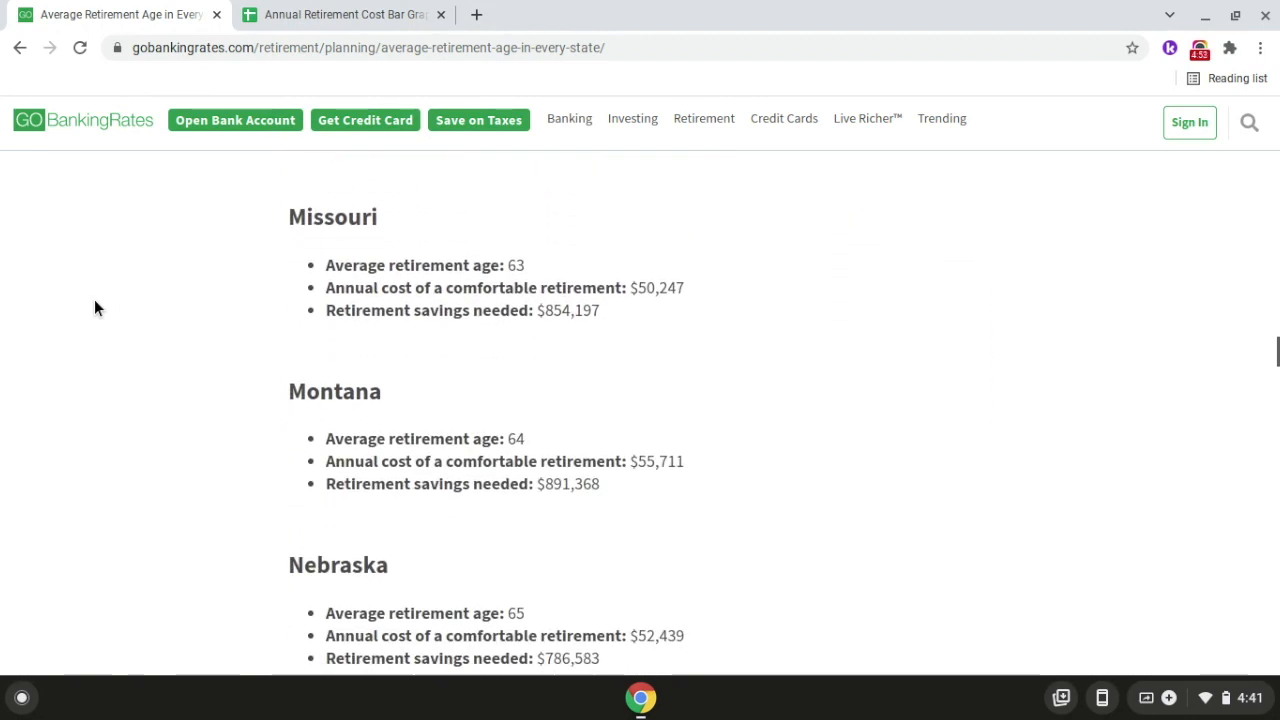
{"action": "scroll", "coordinate": [311, 446], "scroll_direction": "up", "scroll_amount": 5}
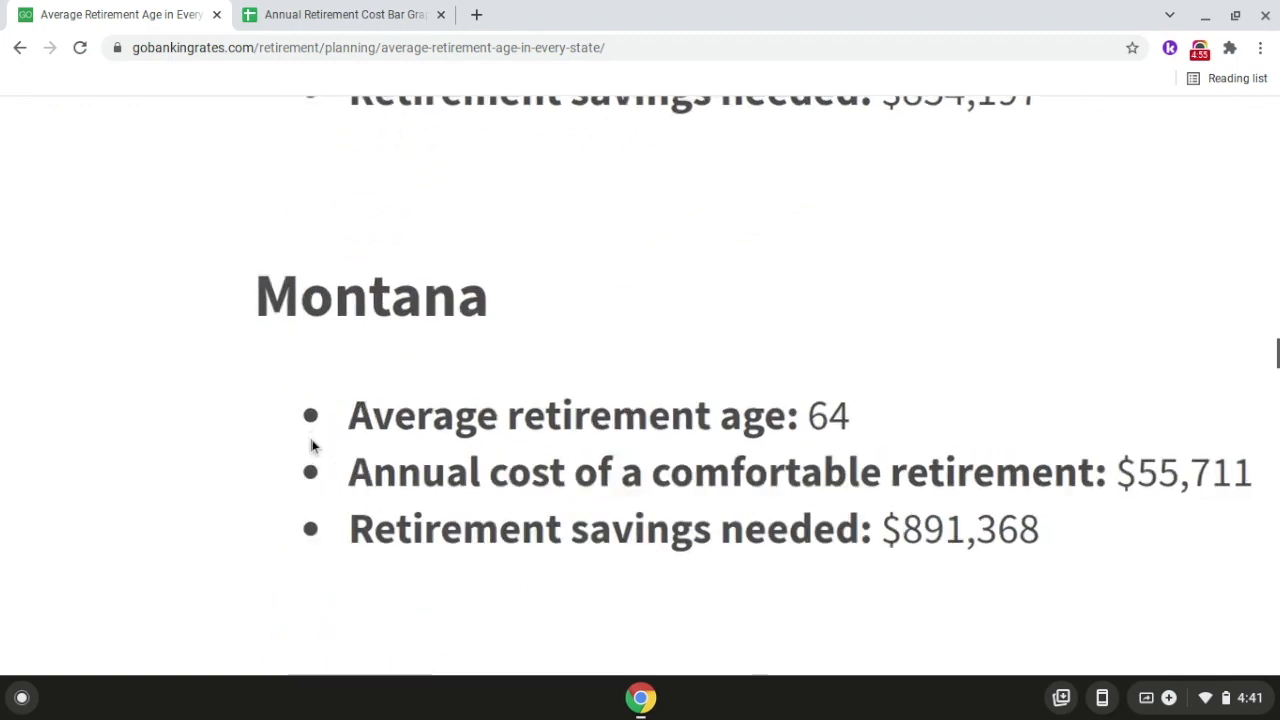
{"action": "scroll", "coordinate": [310, 445], "scroll_direction": "right", "scroll_amount": 5}
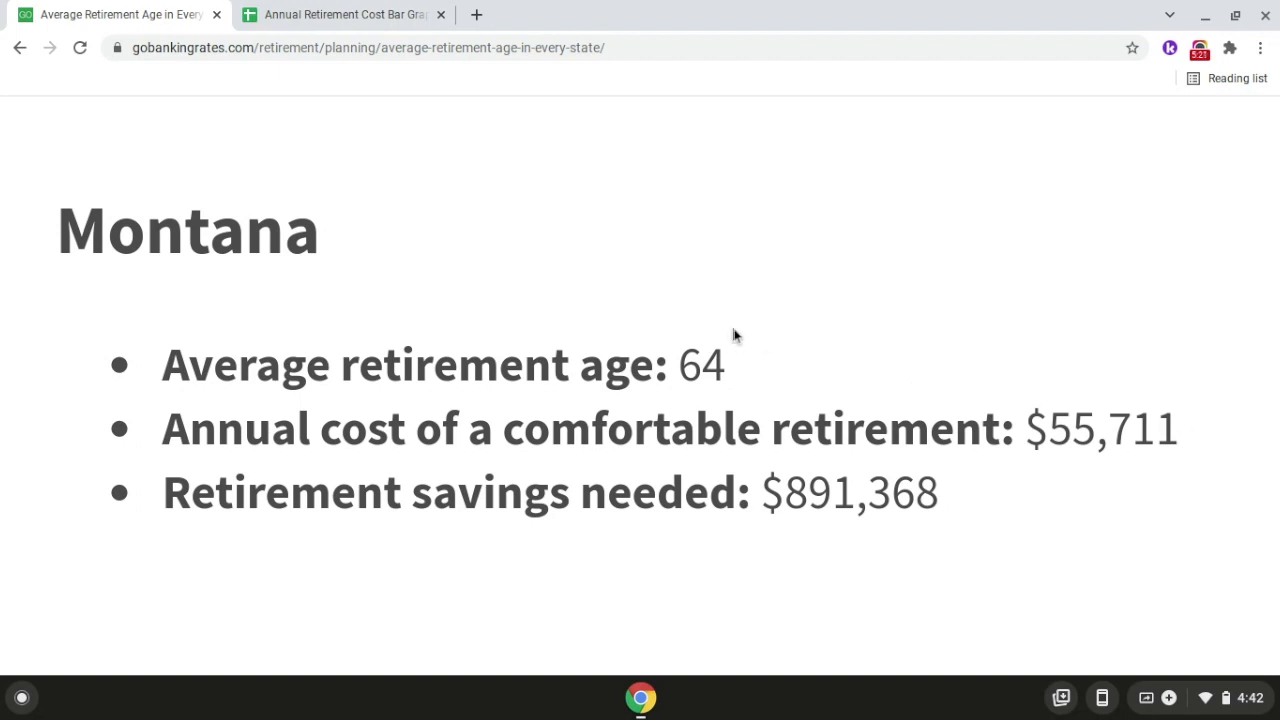
{"action": "left_click", "coordinate": [355, 14]}
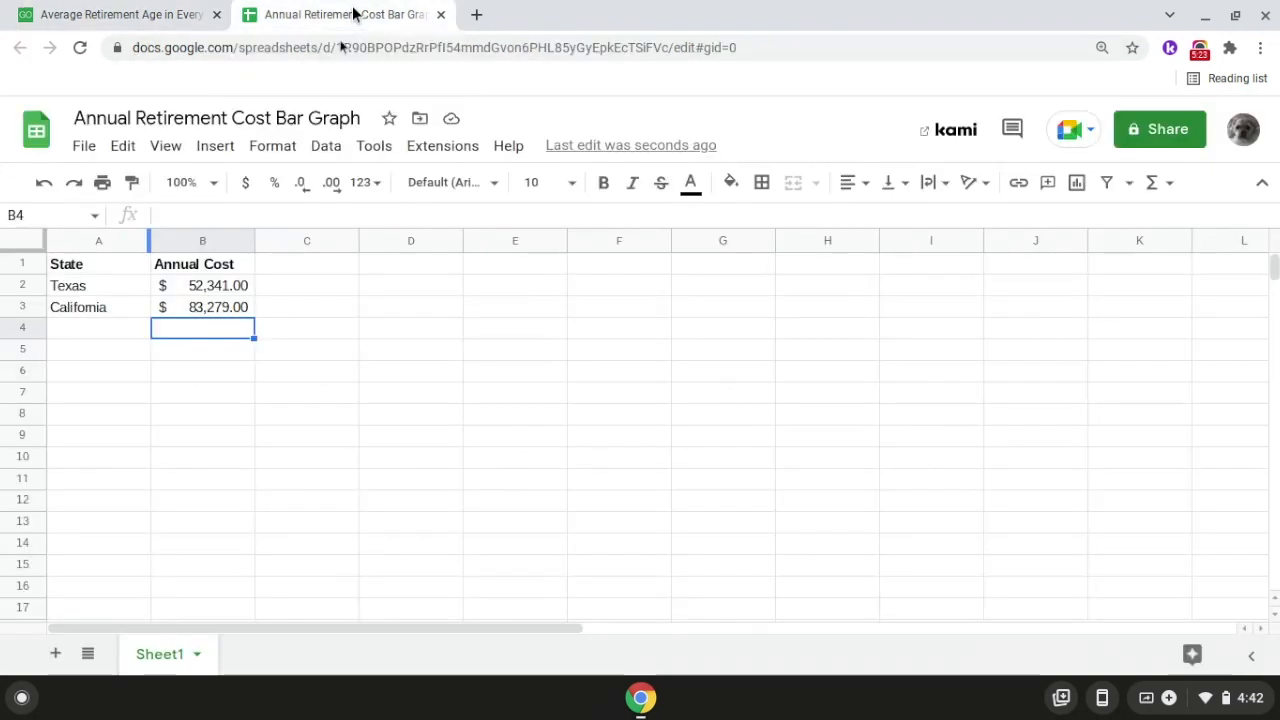
Step: Add Montana to the spreadsheet, with the state name in A4 and an annual cost of 55,711 in B4
{"action": "double_click", "coordinate": [109, 330]}
{"action": "type", "text": "Montana"}
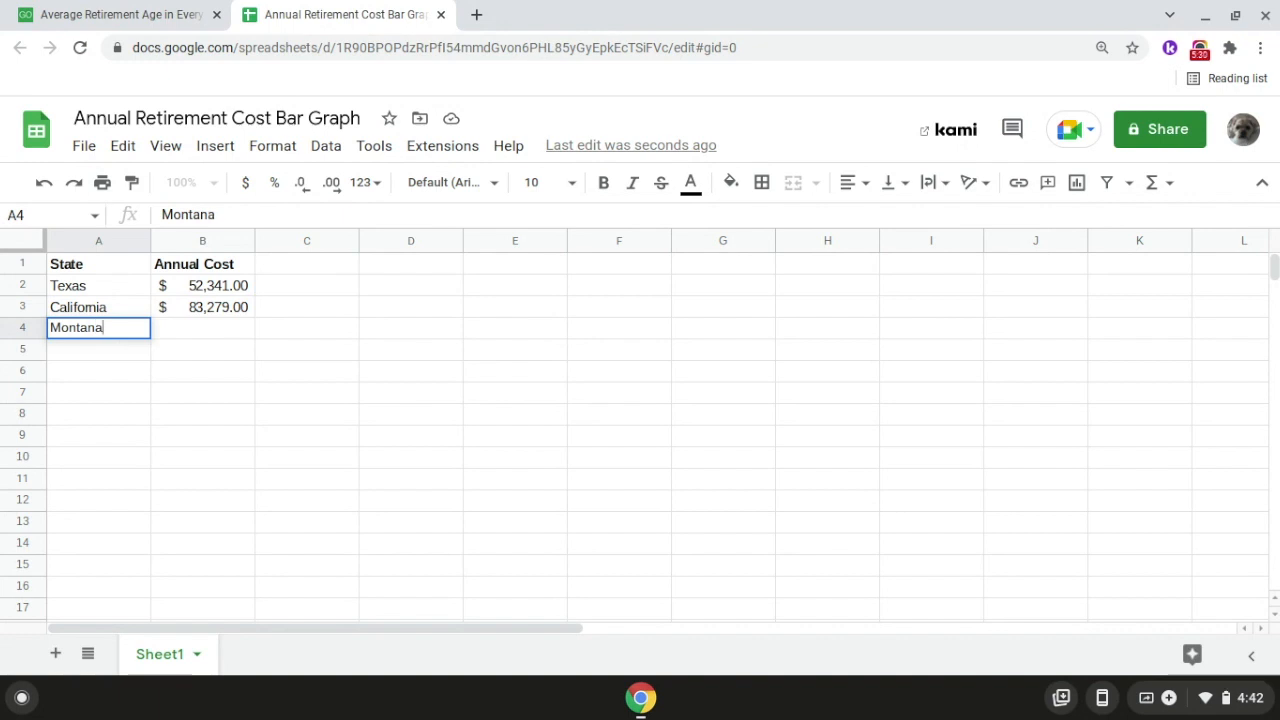
{"action": "key", "text": "Return"}
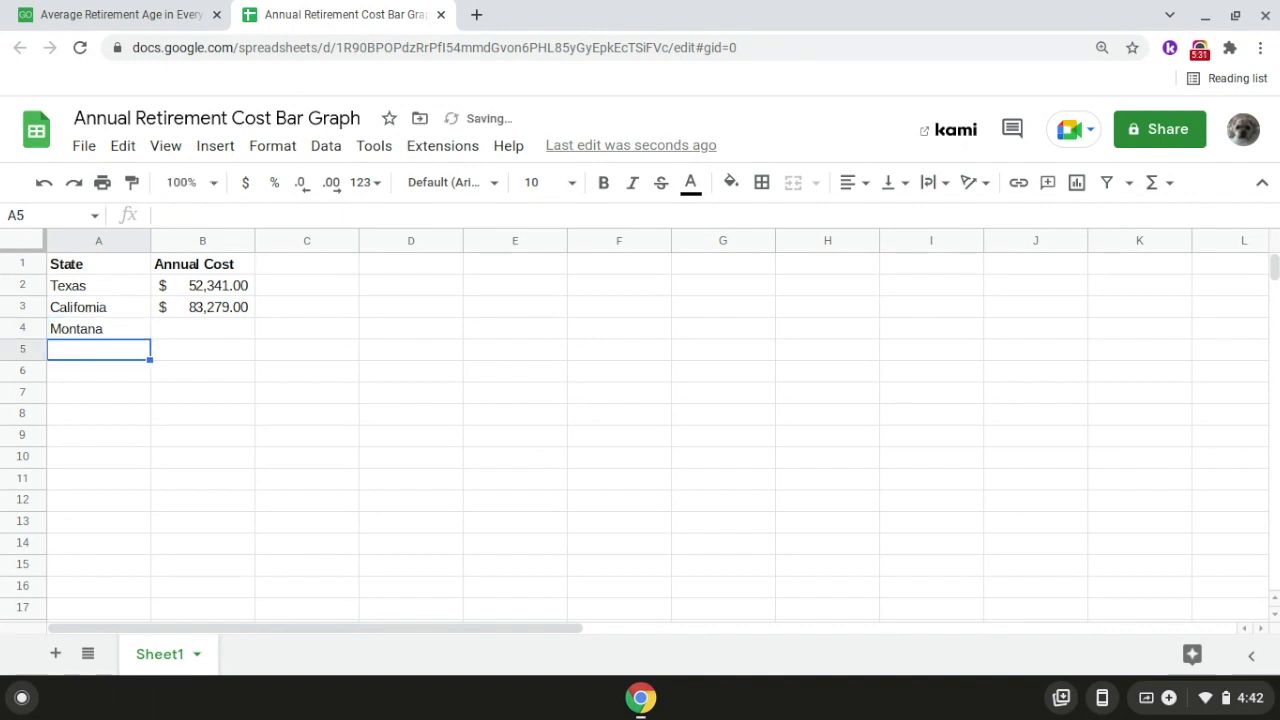
{"action": "left_click", "coordinate": [196, 334]}
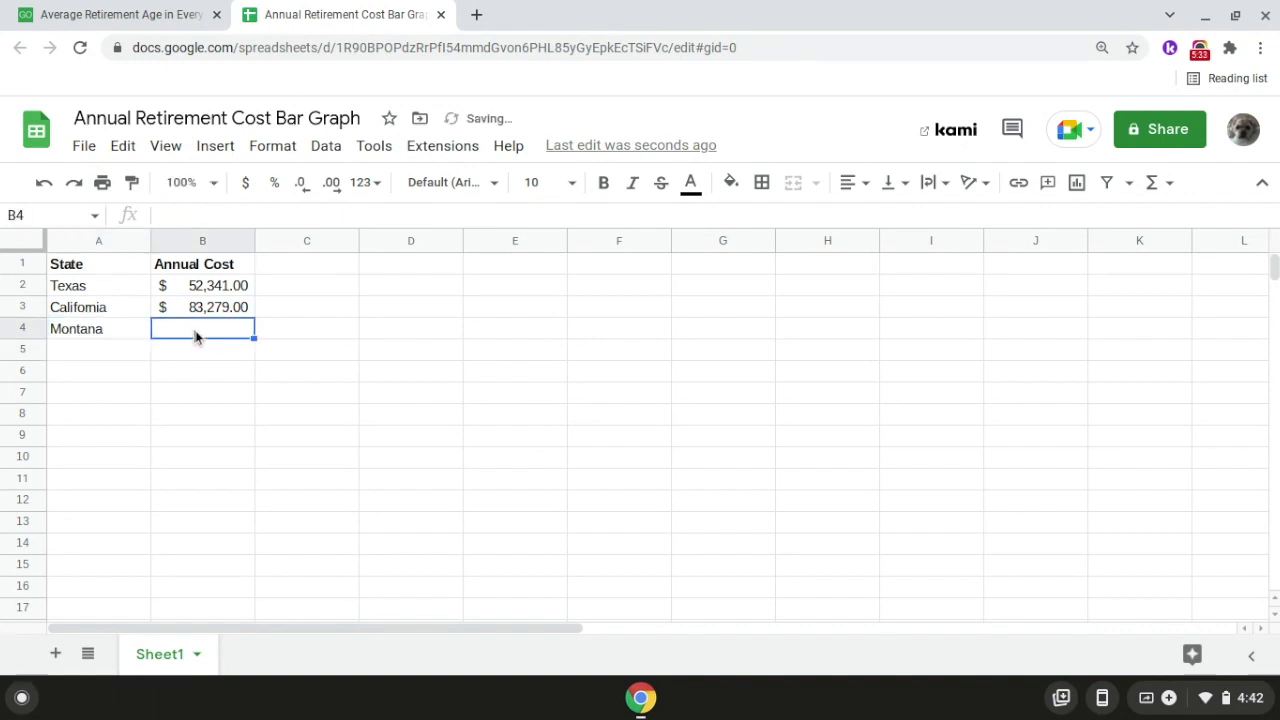
{"action": "type", "text": "55"}
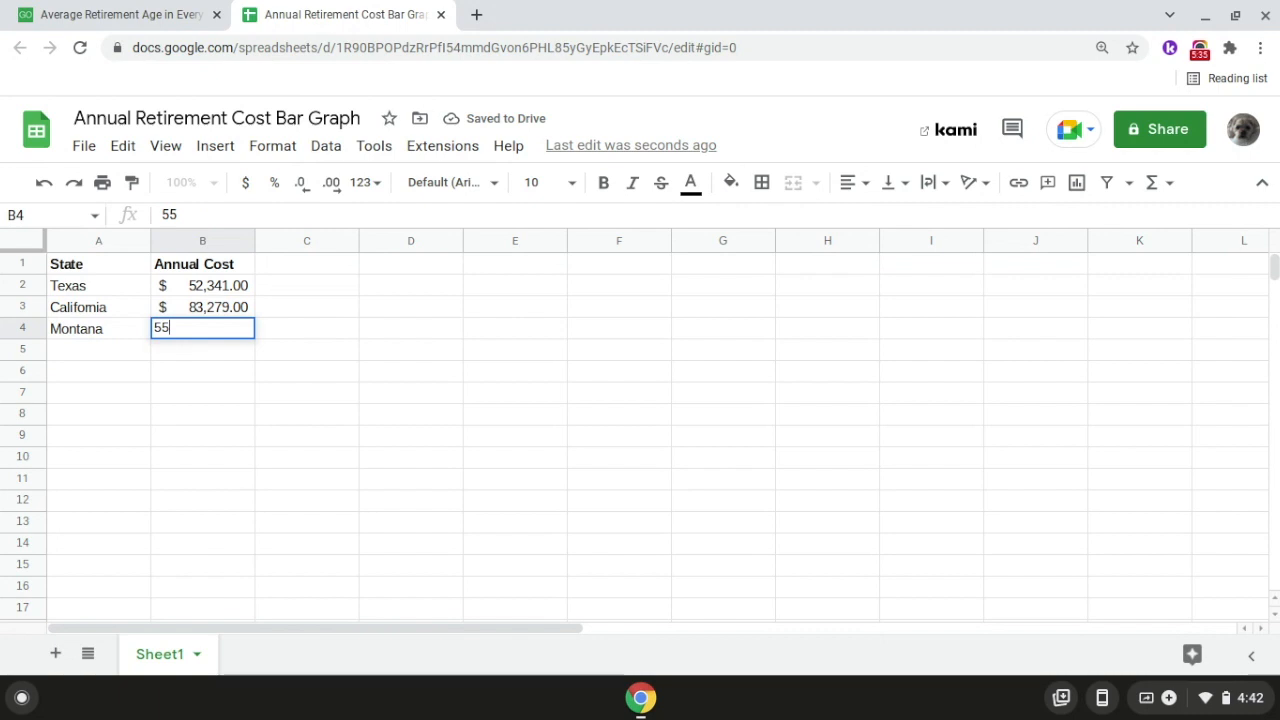
{"action": "type", "text": ",711"}
{"action": "key", "text": "Return"}
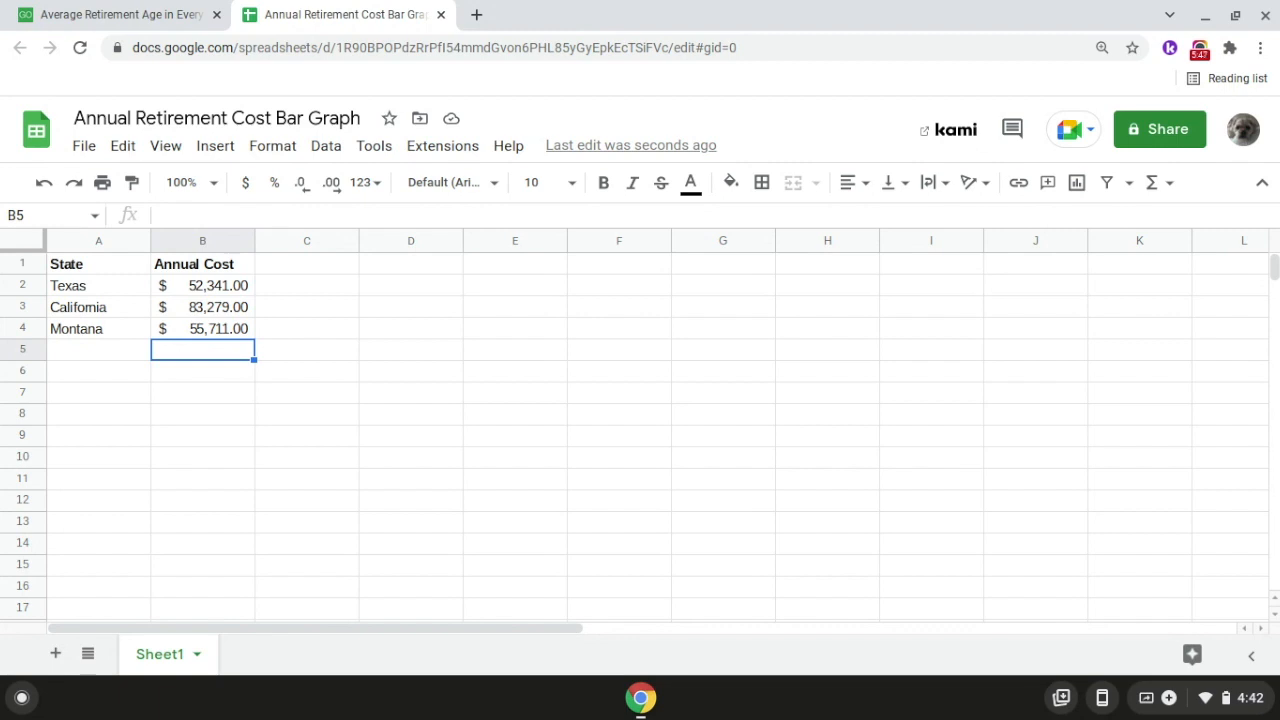
Step: Look up New Mexico's annual cost of a comfortable retirement in the GOBankingRates article, and return to the spreadsheet
{"action": "left_click", "coordinate": [150, 30]}
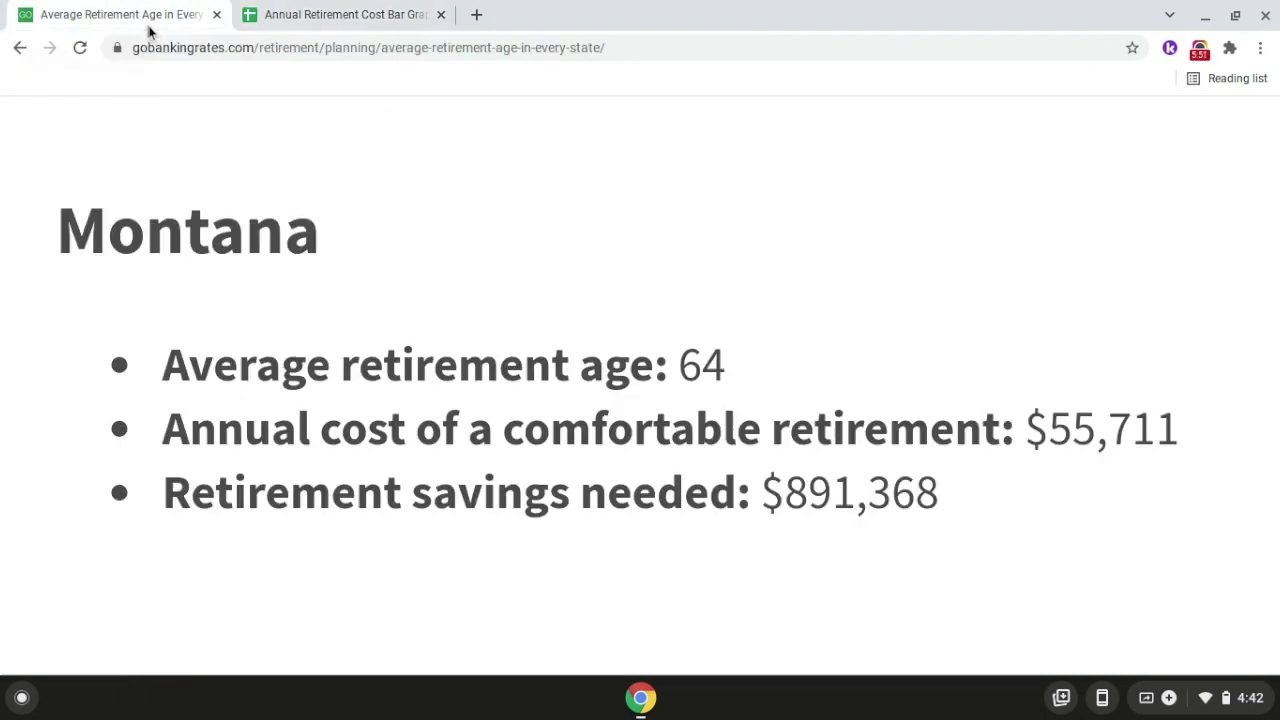
{"action": "scroll", "coordinate": [58, 321], "scroll_direction": "down", "scroll_amount": 5}
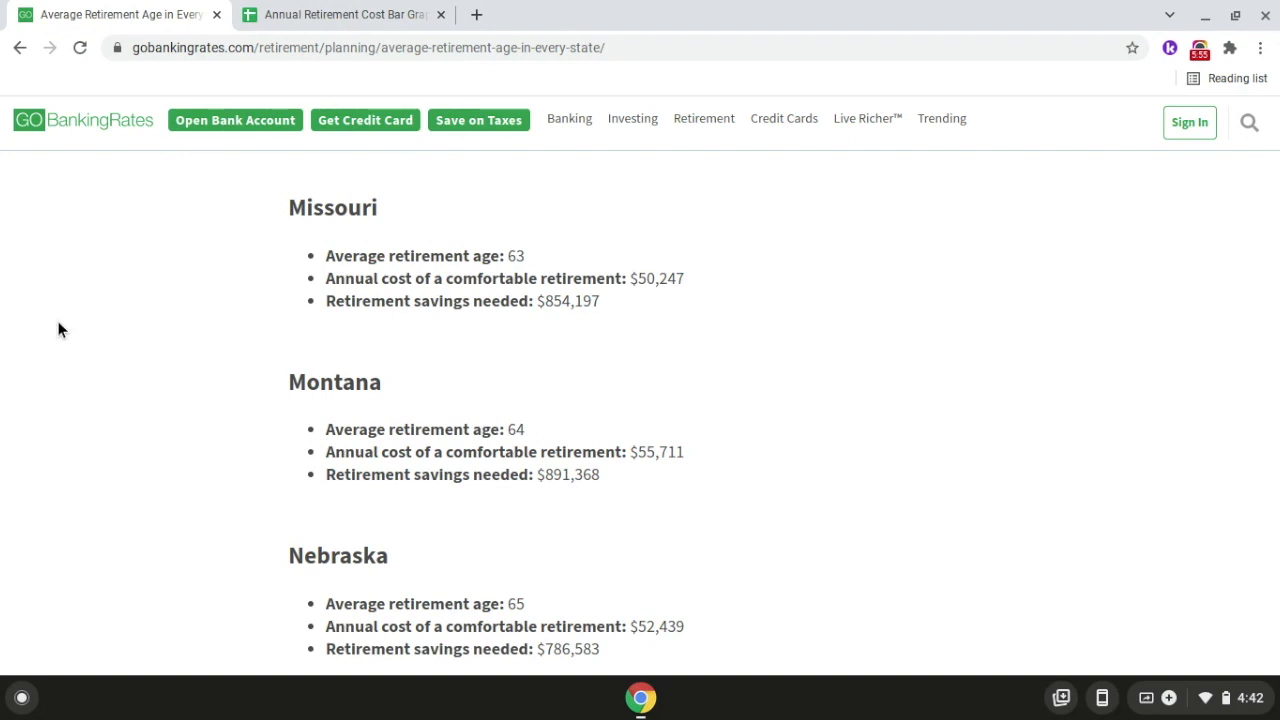
{"action": "scroll", "coordinate": [58, 330], "scroll_direction": "down", "scroll_amount": 5}
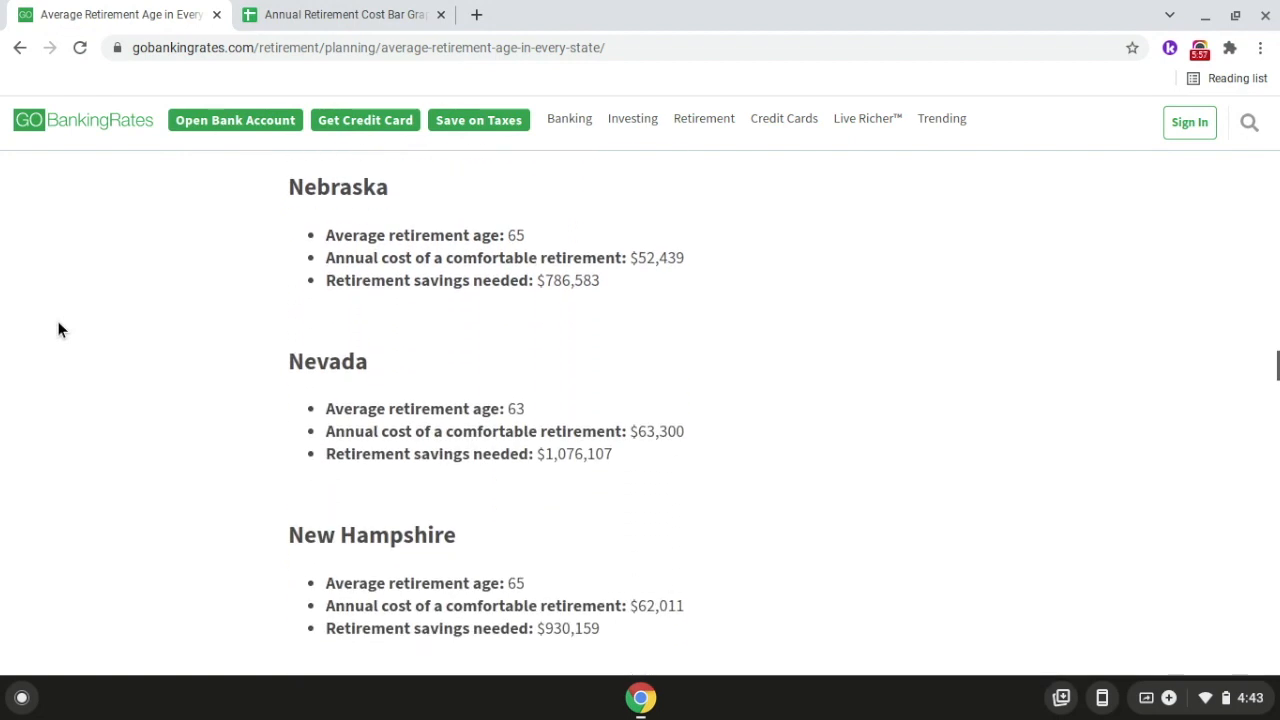
{"action": "scroll", "coordinate": [58, 330], "scroll_direction": "down", "scroll_amount": 3}
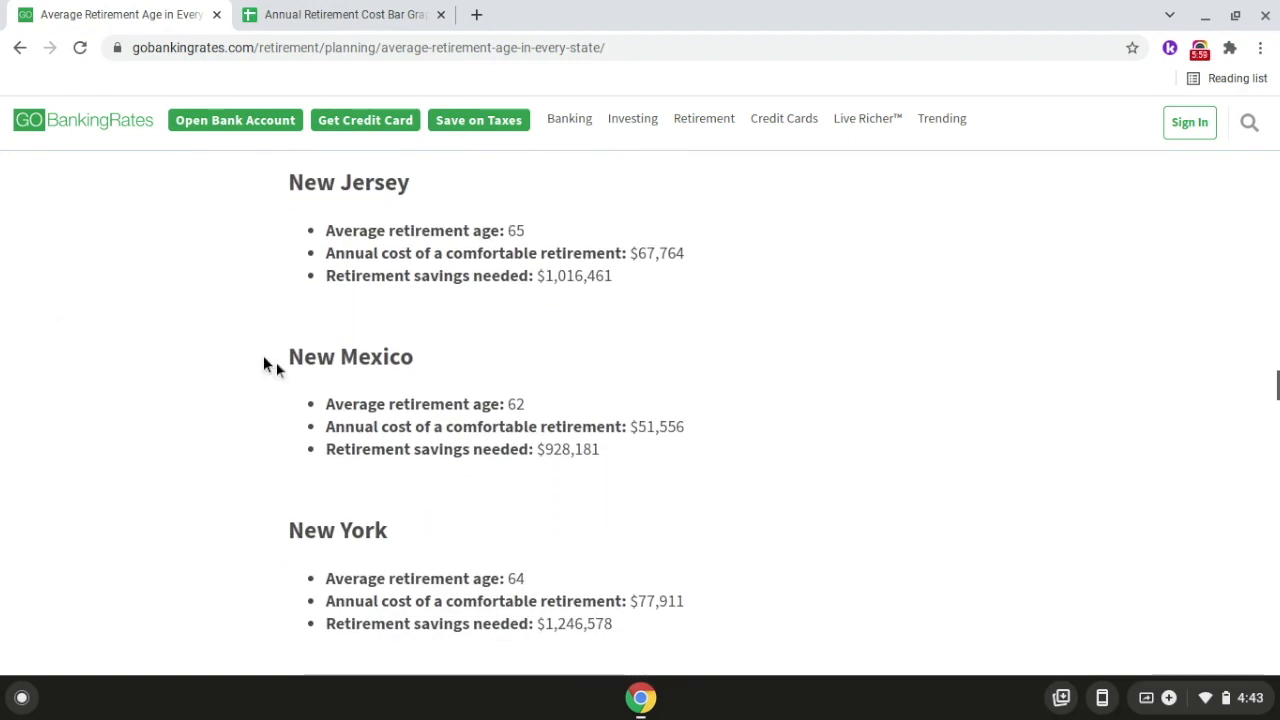
{"action": "scroll", "coordinate": [353, 396], "scroll_direction": "up", "scroll_amount": 5}
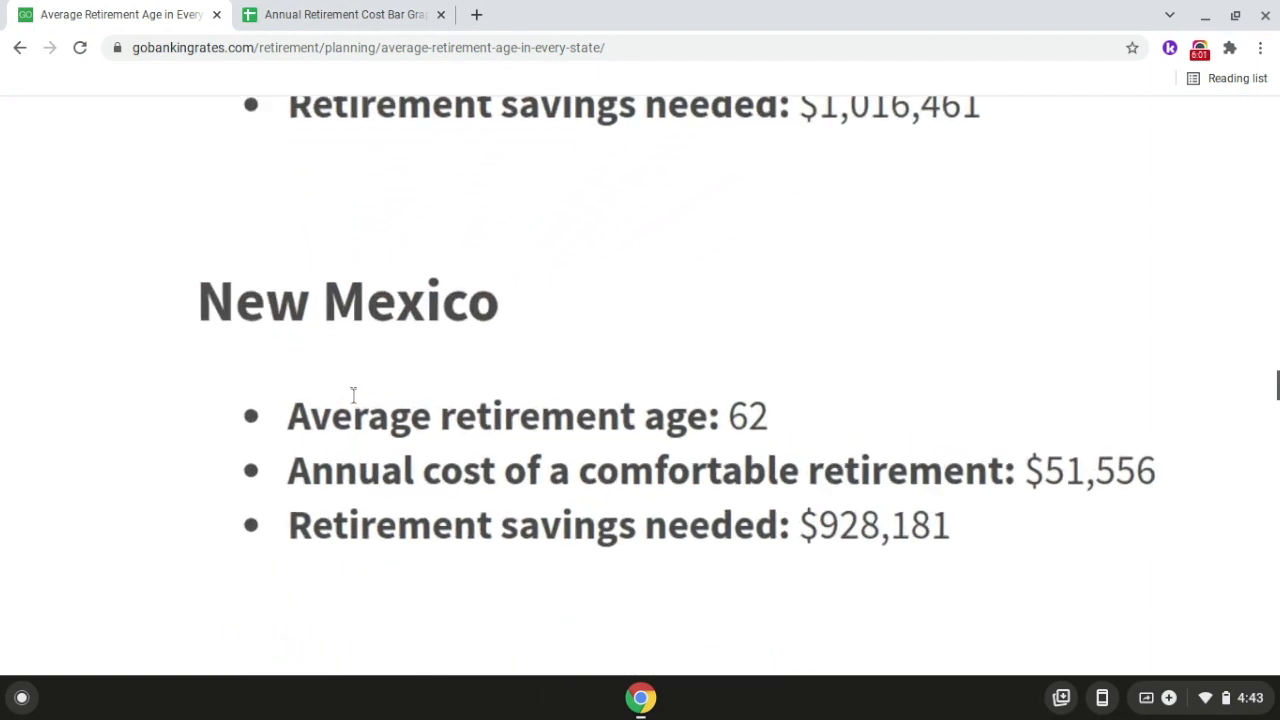
{"action": "scroll", "coordinate": [353, 396], "scroll_direction": "right", "scroll_amount": 2}
{"action": "scroll", "coordinate": [353, 396], "scroll_direction": "down", "scroll_amount": 1}
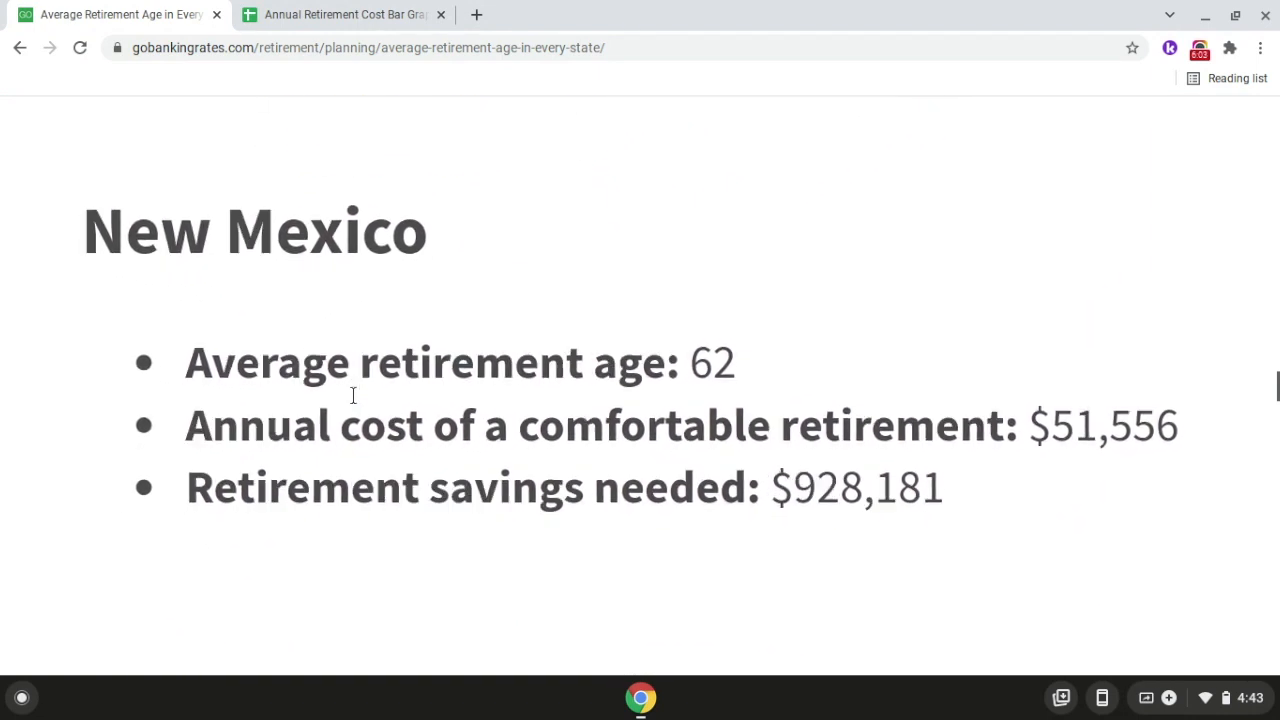
{"action": "scroll", "coordinate": [353, 396], "scroll_direction": "right", "scroll_amount": 1}
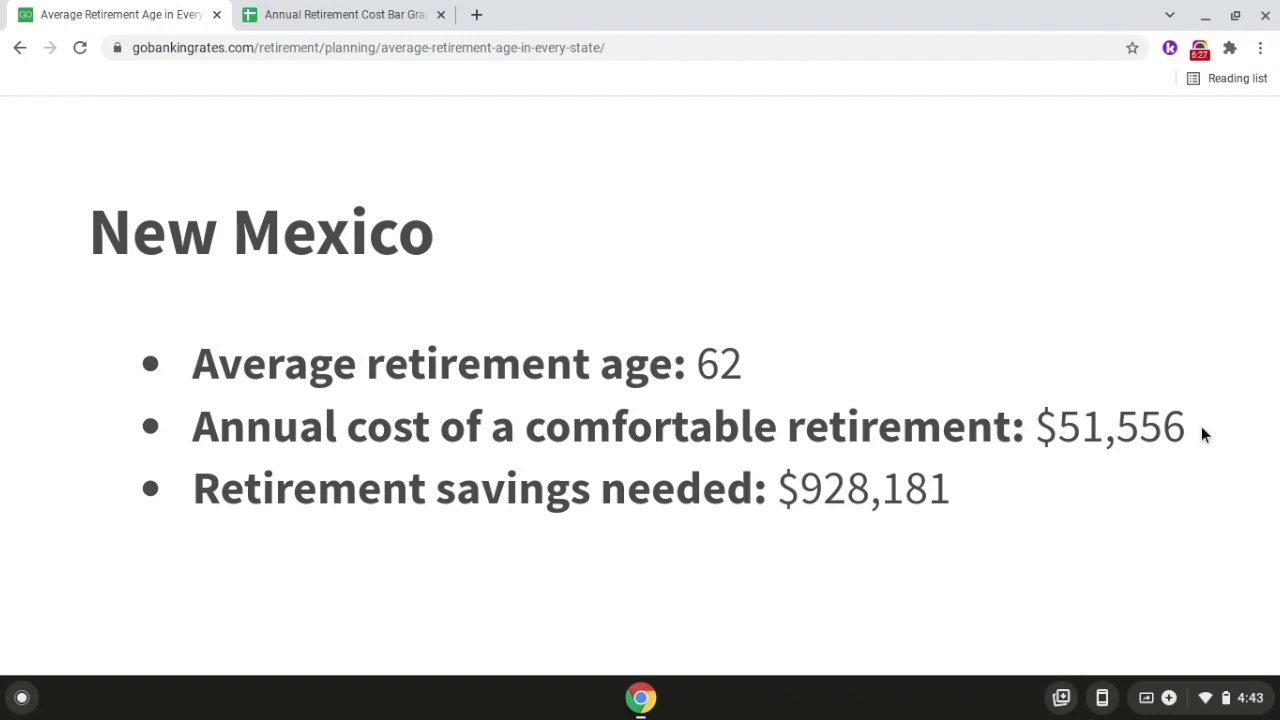
{"action": "left_click", "coordinate": [332, 13]}
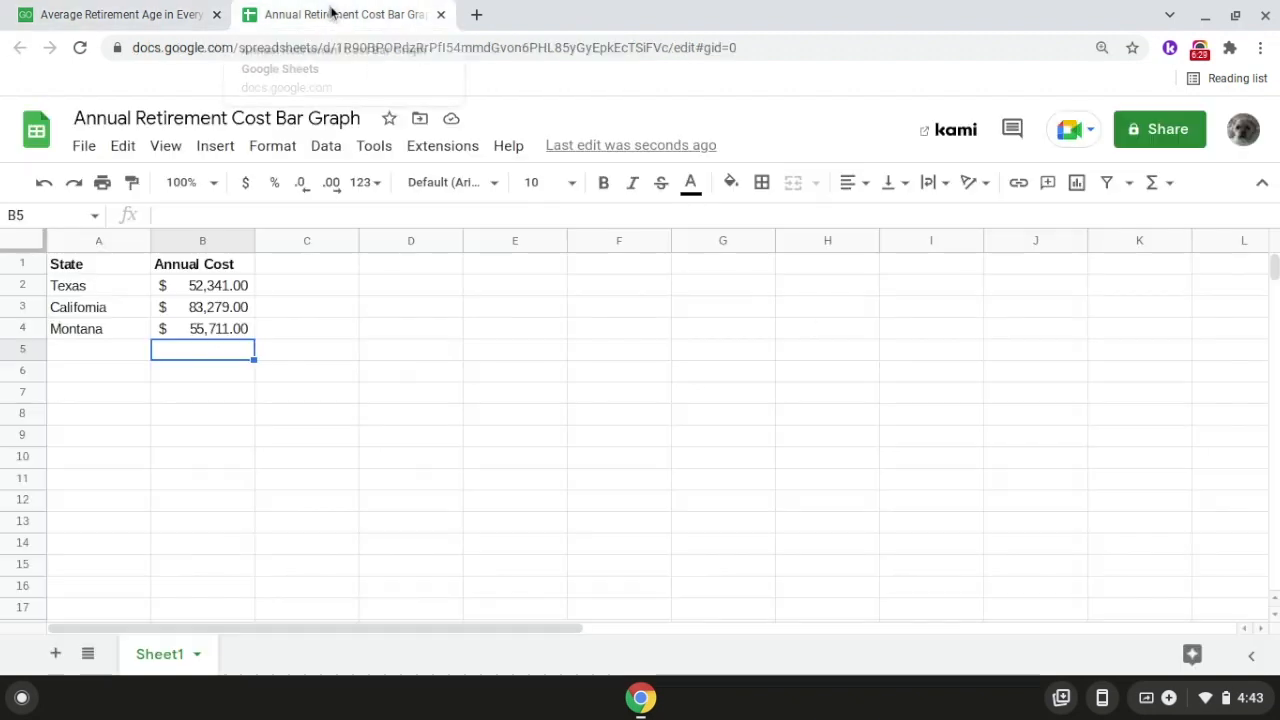
Step: Add New Mexico to the spreadsheet, with the state name in A5 and an annual cost of 51,556 in B5
{"action": "left_click", "coordinate": [117, 352]}
{"action": "type", "text": "New Mex"}
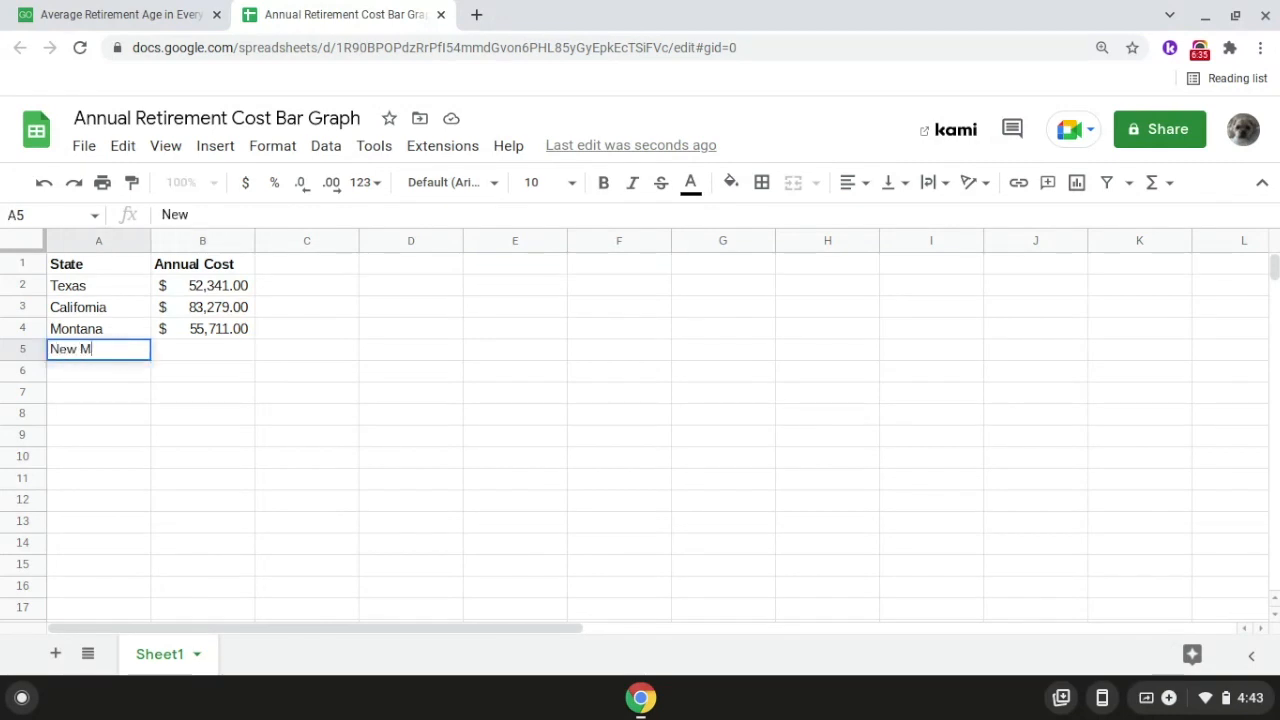
{"action": "type", "text": "co"}
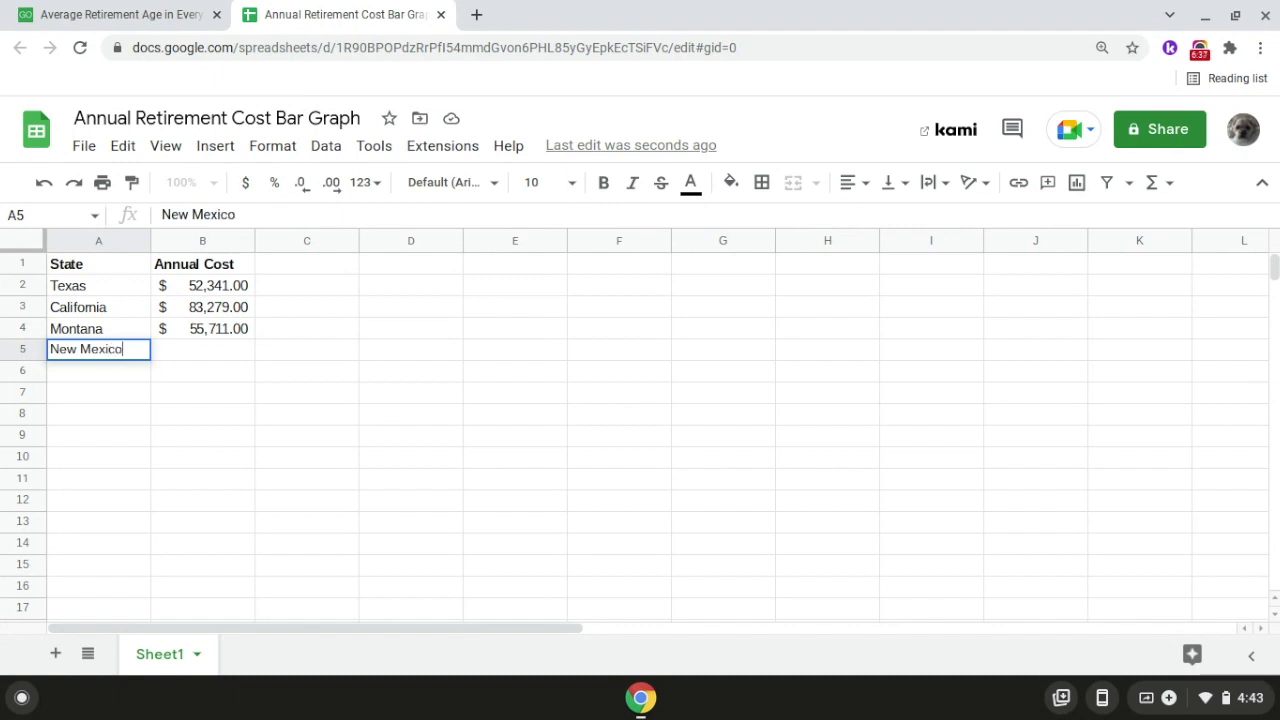
{"action": "key", "text": "Return"}
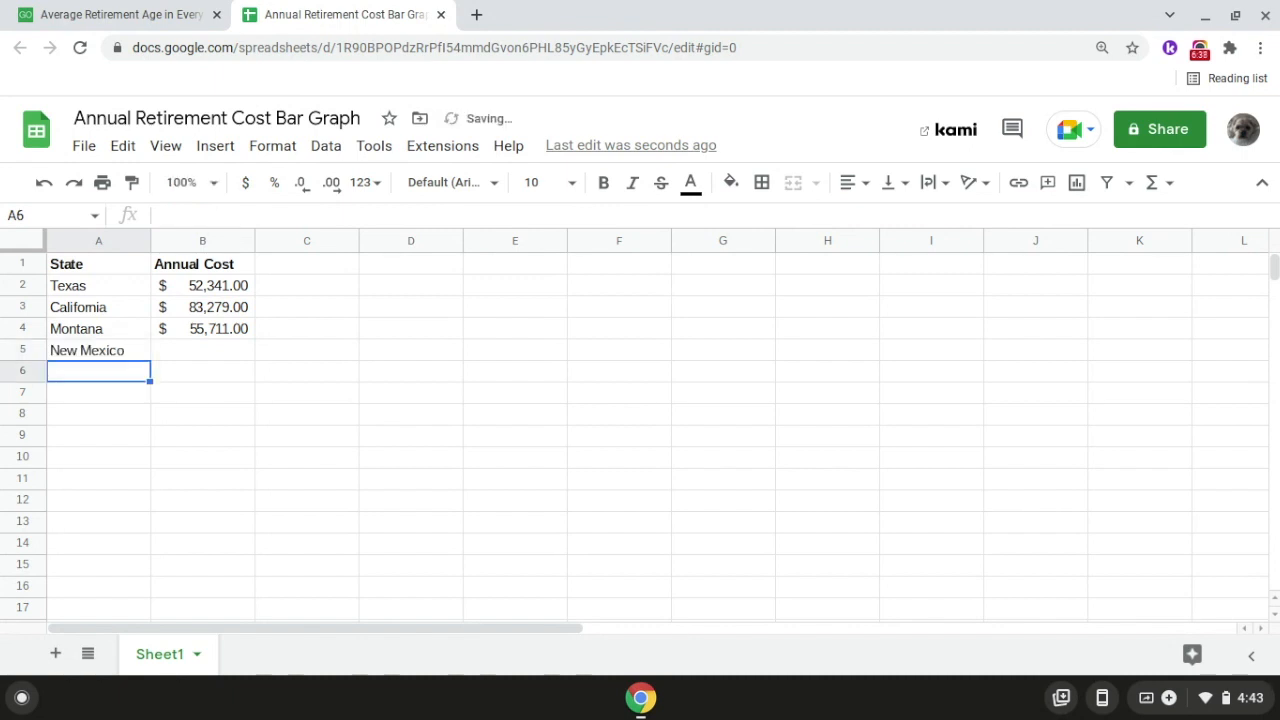
{"action": "left_click", "coordinate": [194, 353]}
{"action": "type", "text": "51,556"}
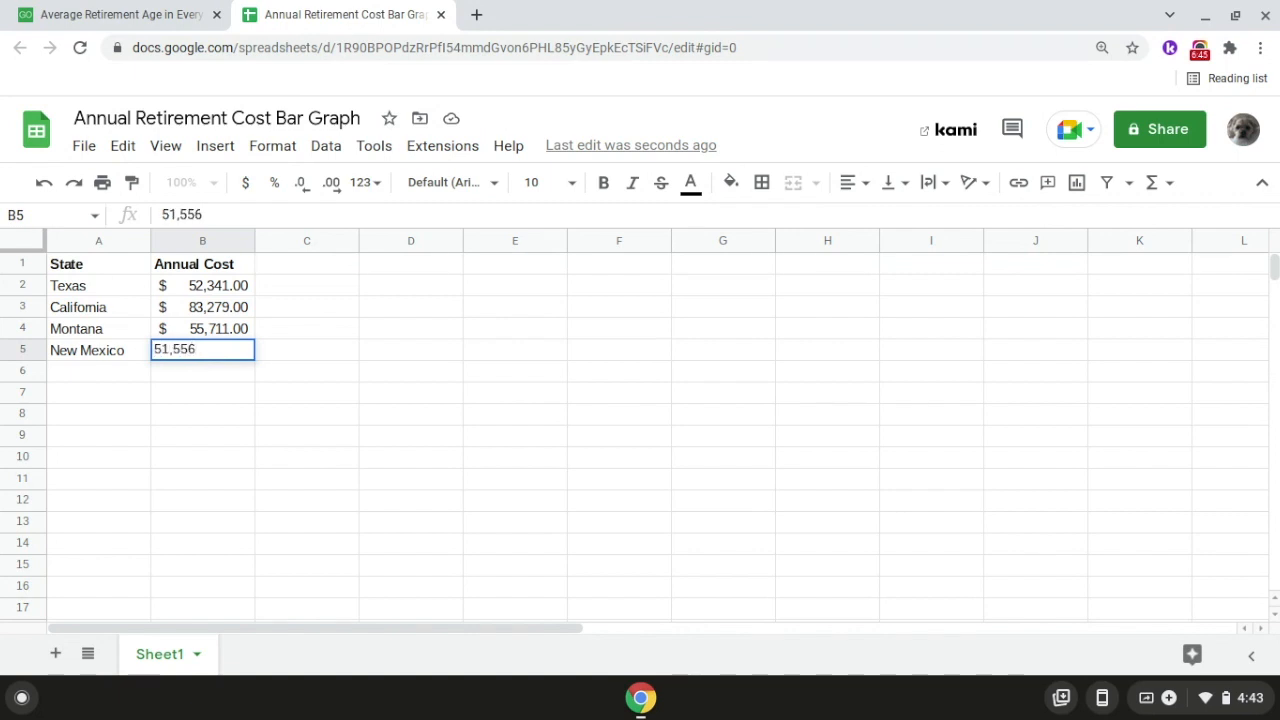
{"action": "key", "text": "Return"}
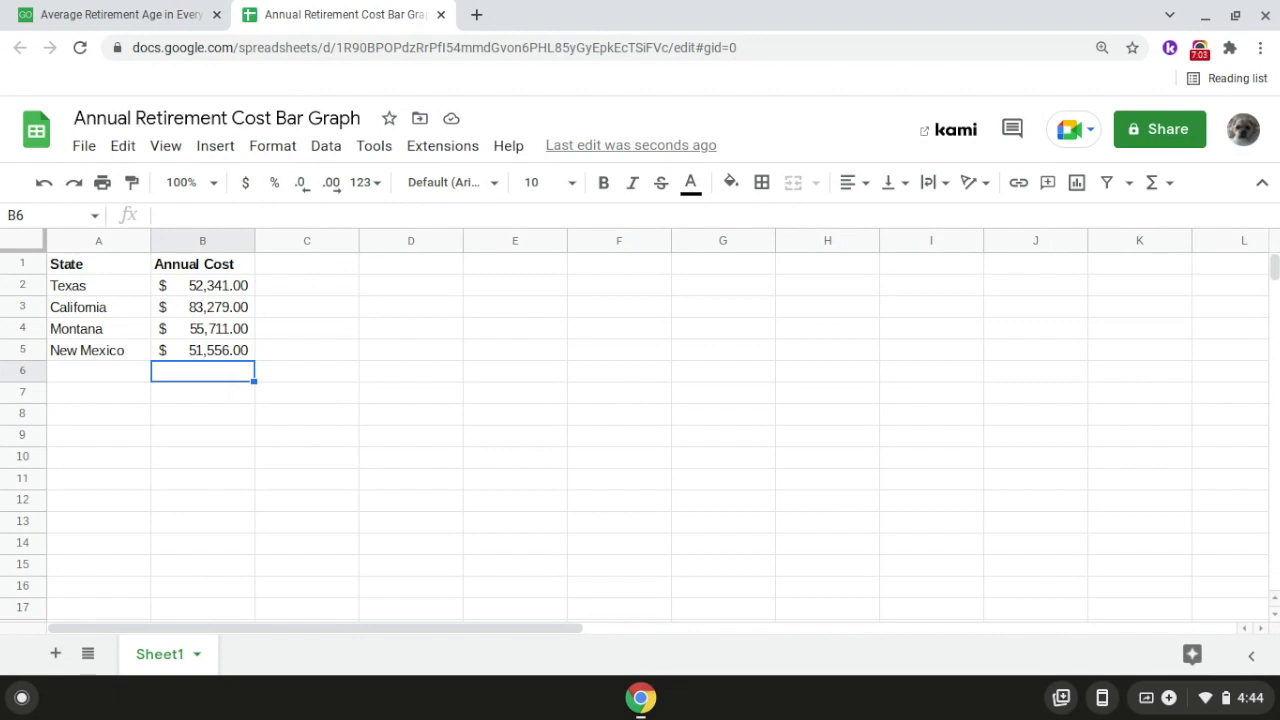
Step: Look up Arizona's annual cost of a comfortable retirement in the GOBankingRates article, and return to the spreadsheet
{"action": "left_click", "coordinate": [108, 27]}
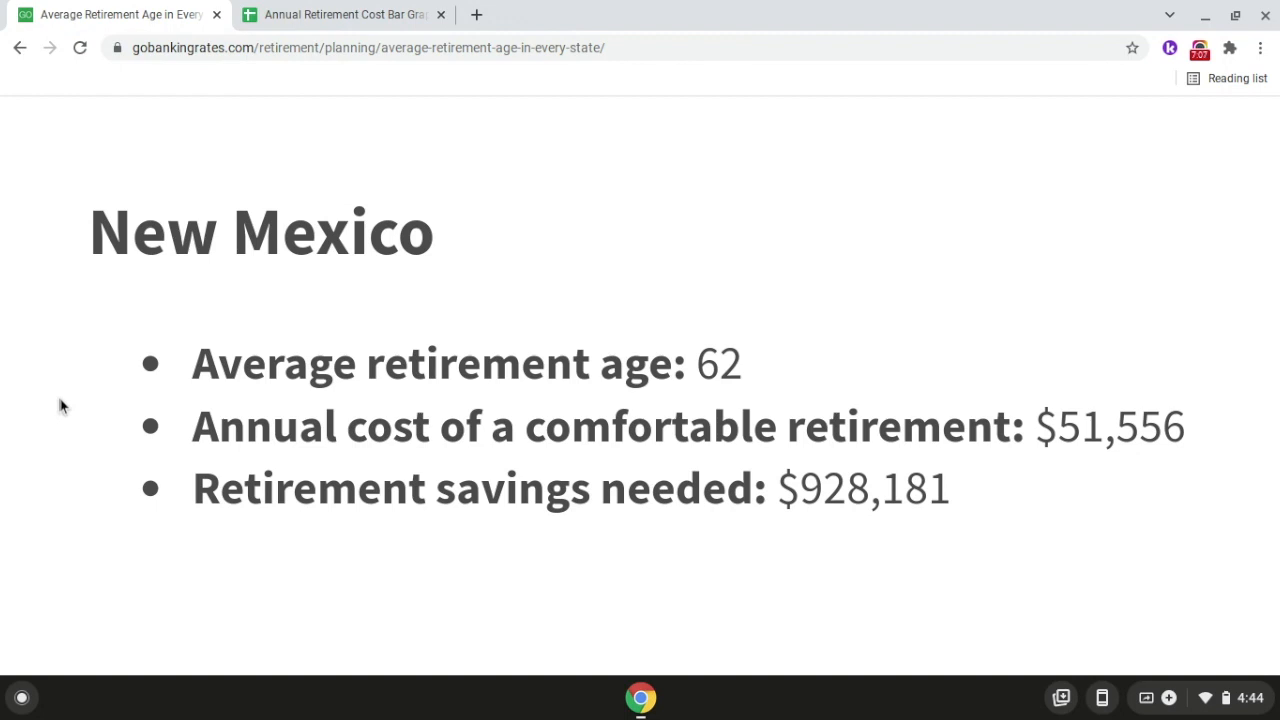
{"action": "scroll", "coordinate": [60, 406], "scroll_direction": "down", "scroll_amount": 5}
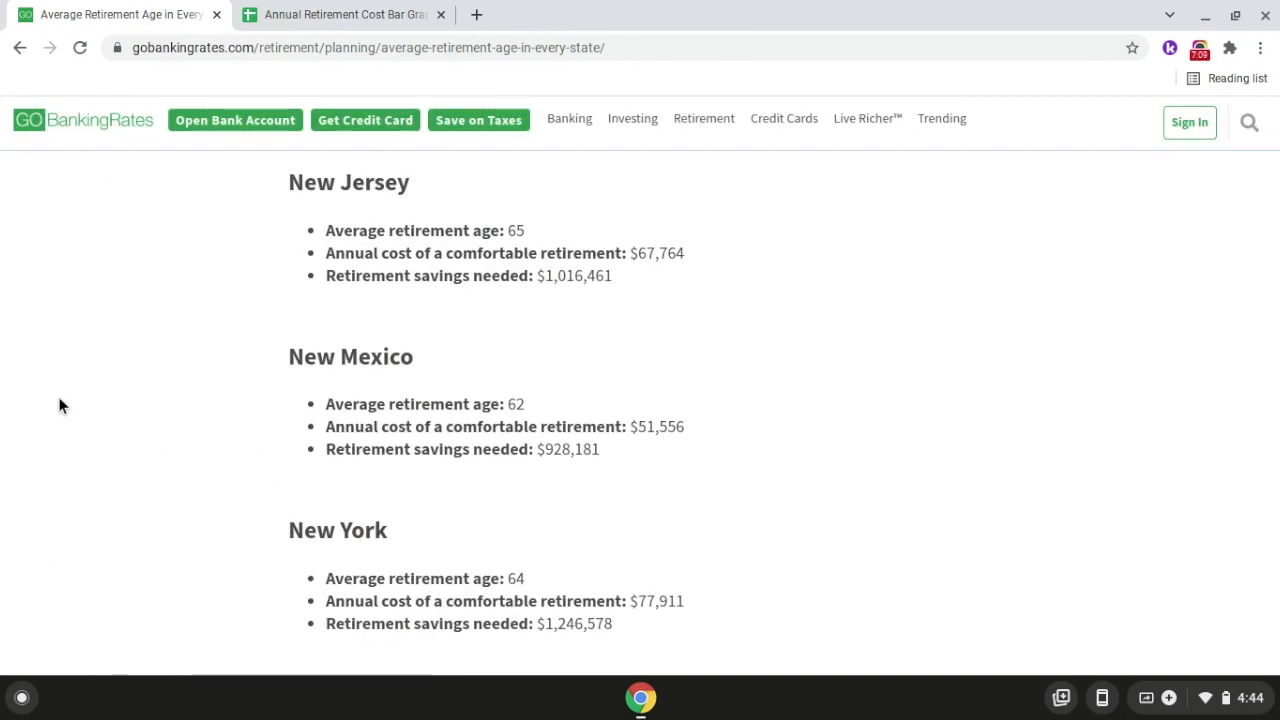
{"action": "scroll", "coordinate": [60, 406], "scroll_direction": "up", "scroll_amount": 15}
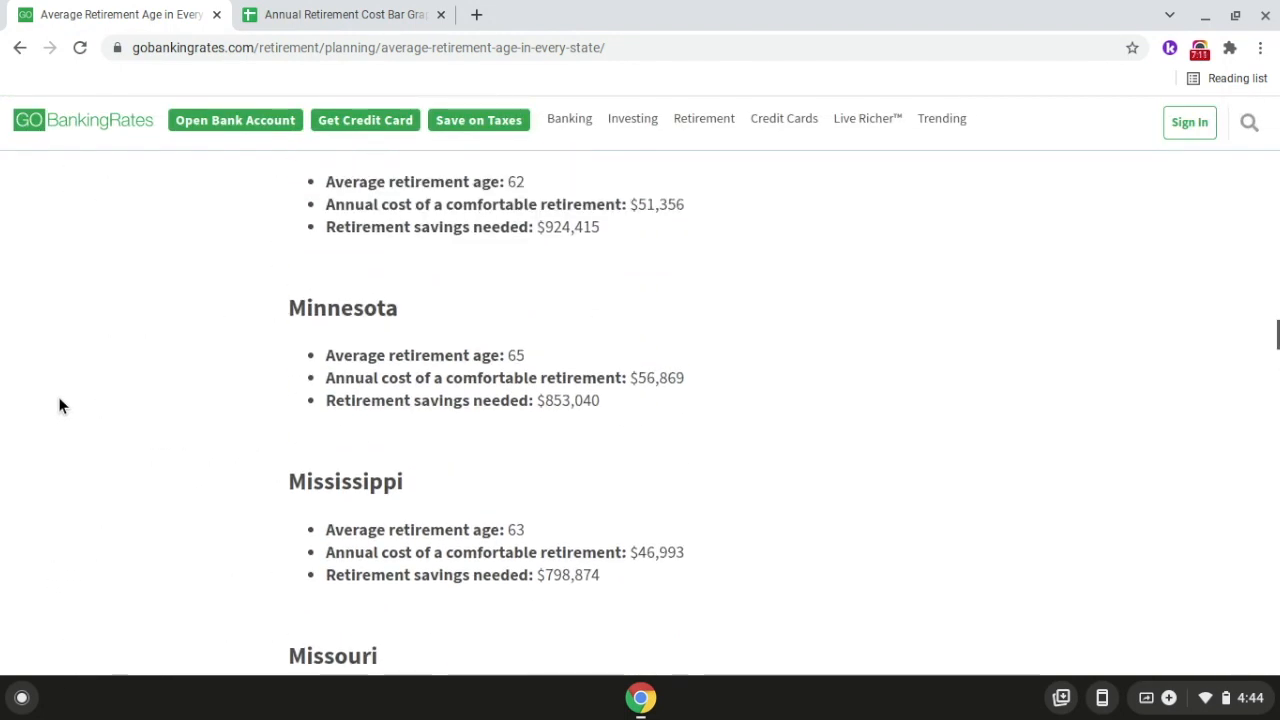
{"action": "scroll", "coordinate": [60, 406], "scroll_direction": "up", "scroll_amount": 15}
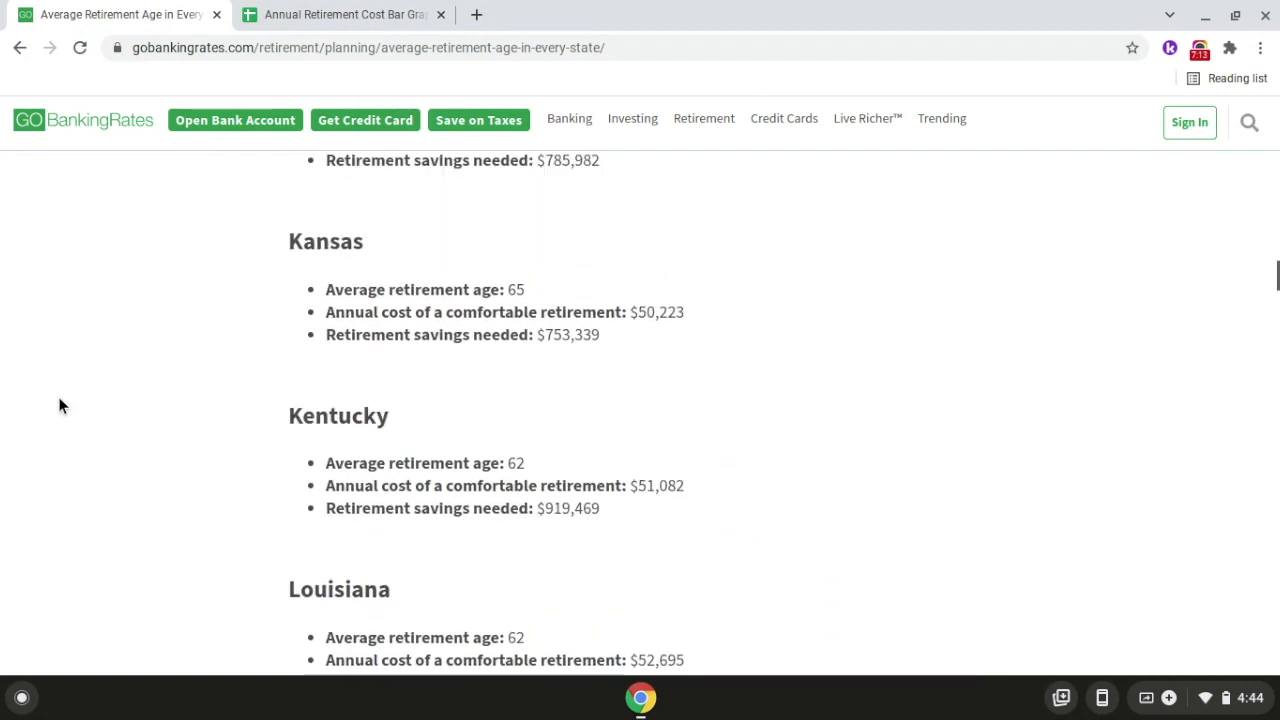
{"action": "scroll", "coordinate": [60, 406], "scroll_direction": "up", "scroll_amount": 15}
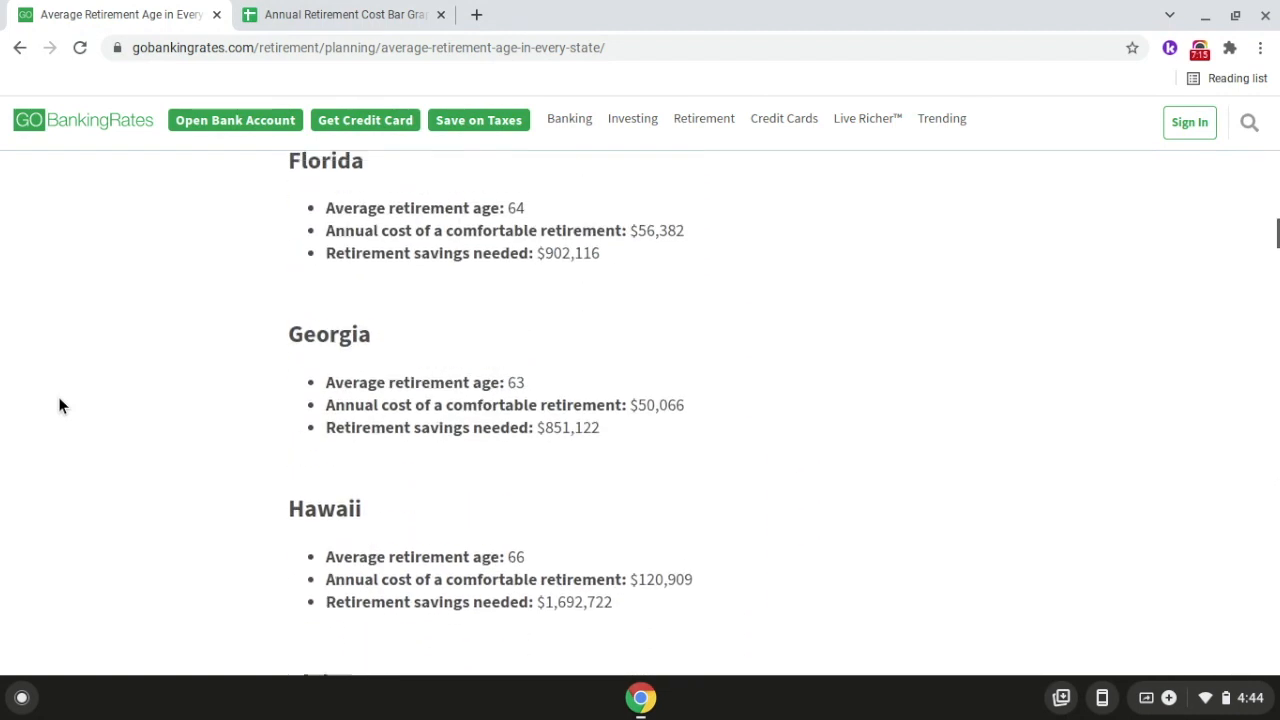
{"action": "scroll", "coordinate": [60, 406], "scroll_direction": "up", "scroll_amount": 10}
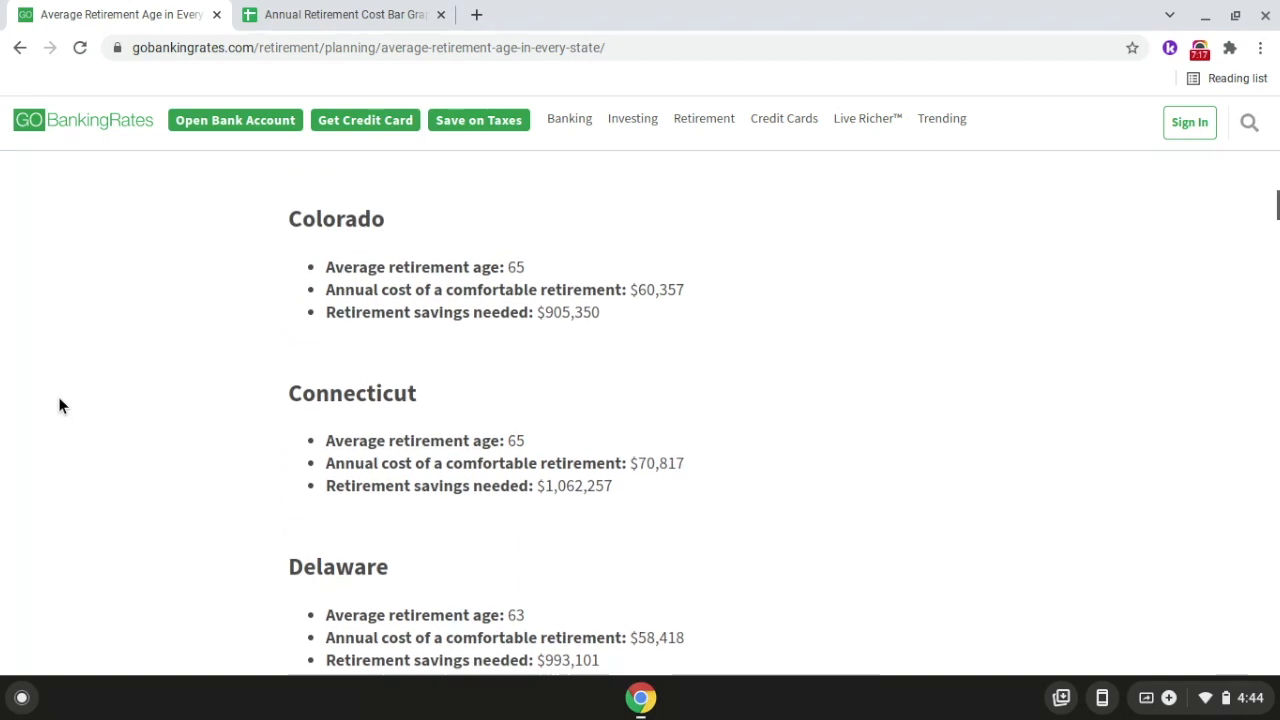
{"action": "scroll", "coordinate": [60, 406], "scroll_direction": "up", "scroll_amount": 10}
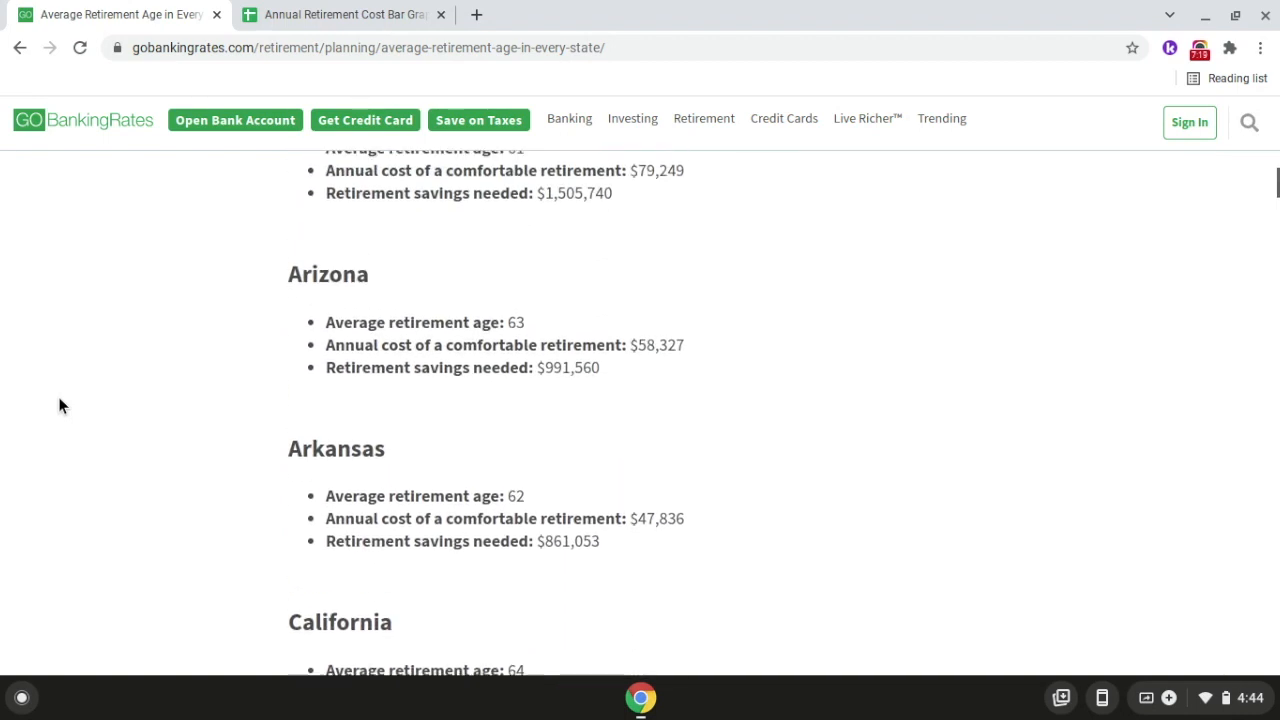
{"action": "scroll", "coordinate": [353, 345], "scroll_direction": "up", "scroll_amount": 5}
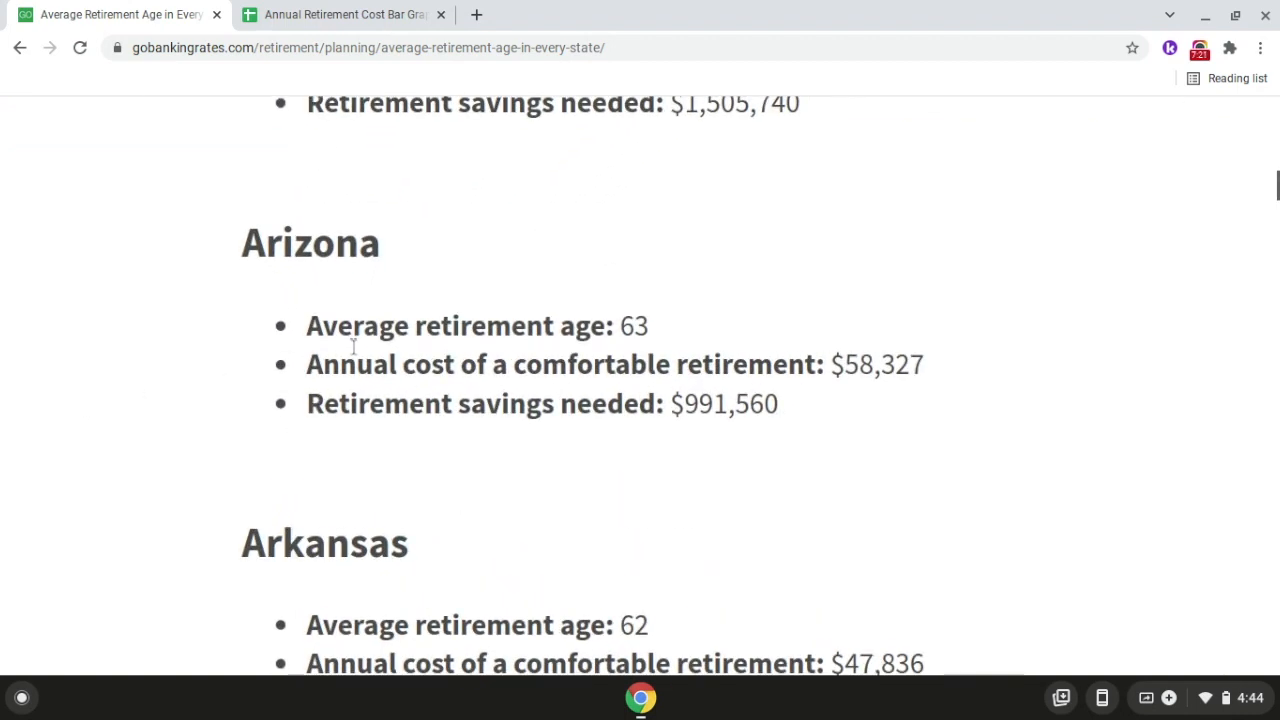
{"action": "scroll", "coordinate": [353, 345], "scroll_direction": "up", "scroll_amount": 3}
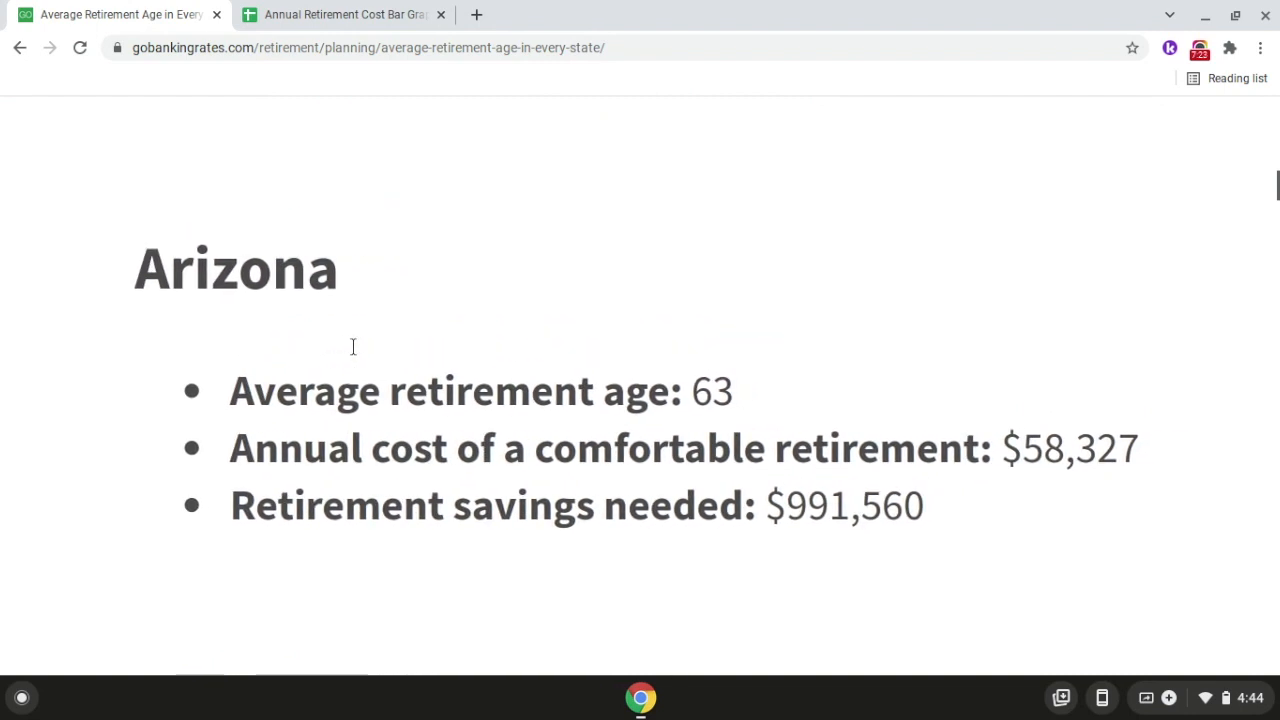
{"action": "scroll", "coordinate": [353, 346], "scroll_direction": "down", "scroll_amount": 1}
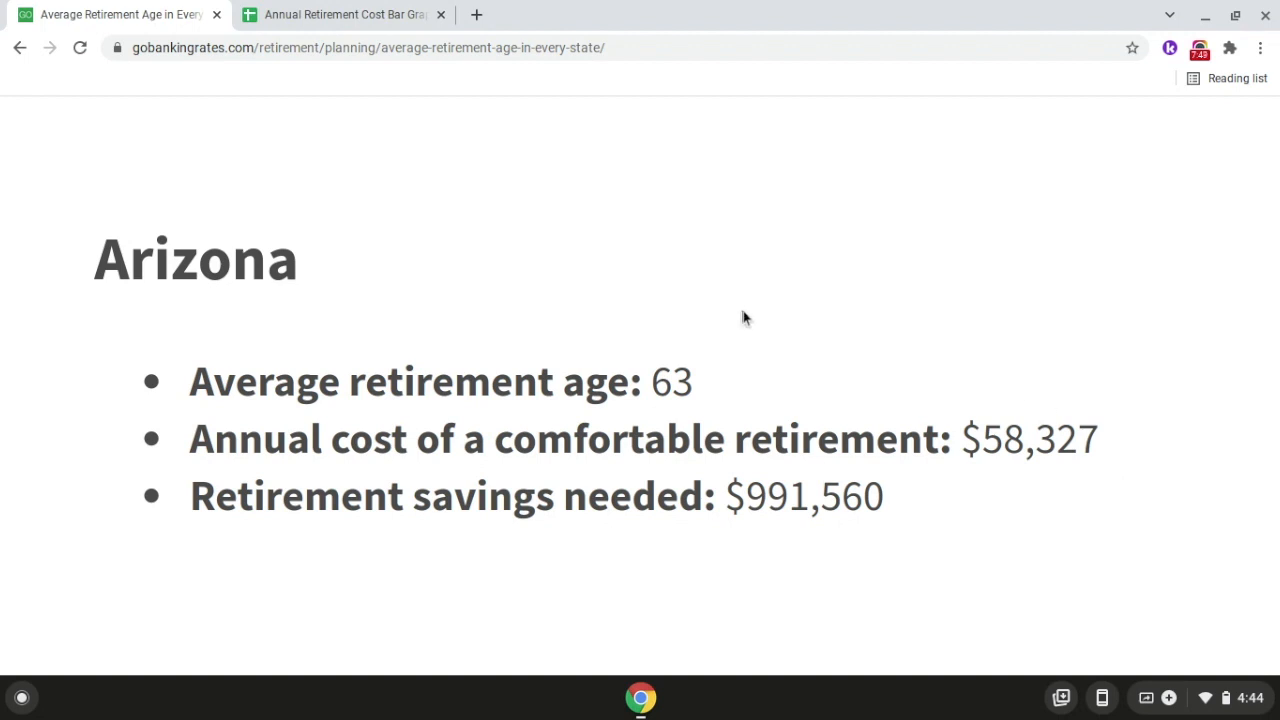
{"action": "left_click", "coordinate": [404, 26]}
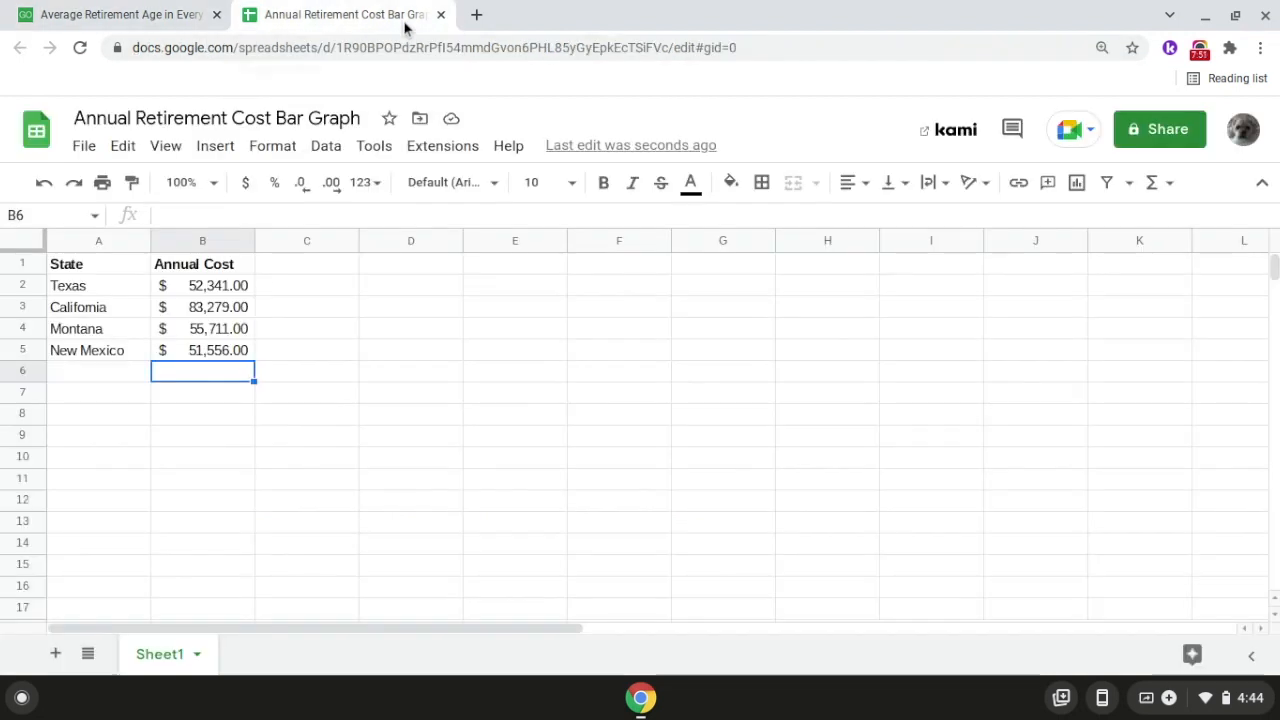
Step: Add Arizona to the spreadsheet, with the state name in A6 and an annual cost of 58,327 in B6
{"action": "double_click", "coordinate": [124, 370]}
{"action": "type", "text": "Ar"}
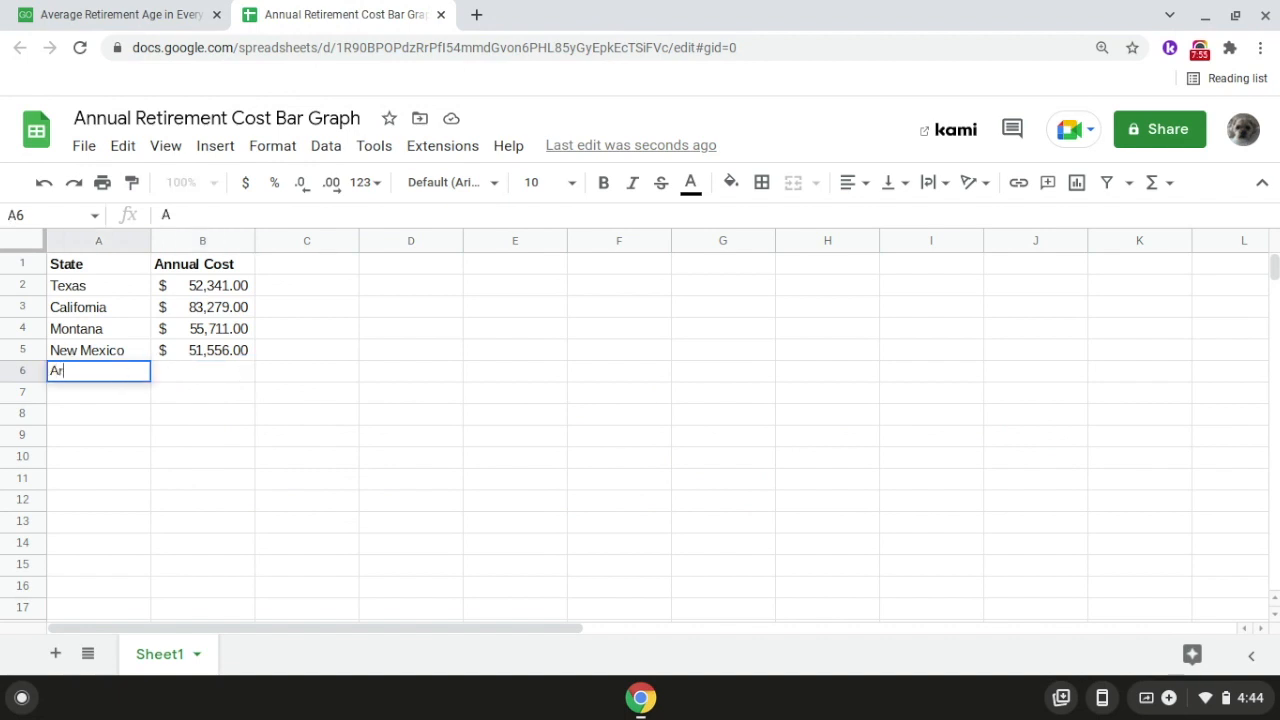
{"action": "type", "text": "izona"}
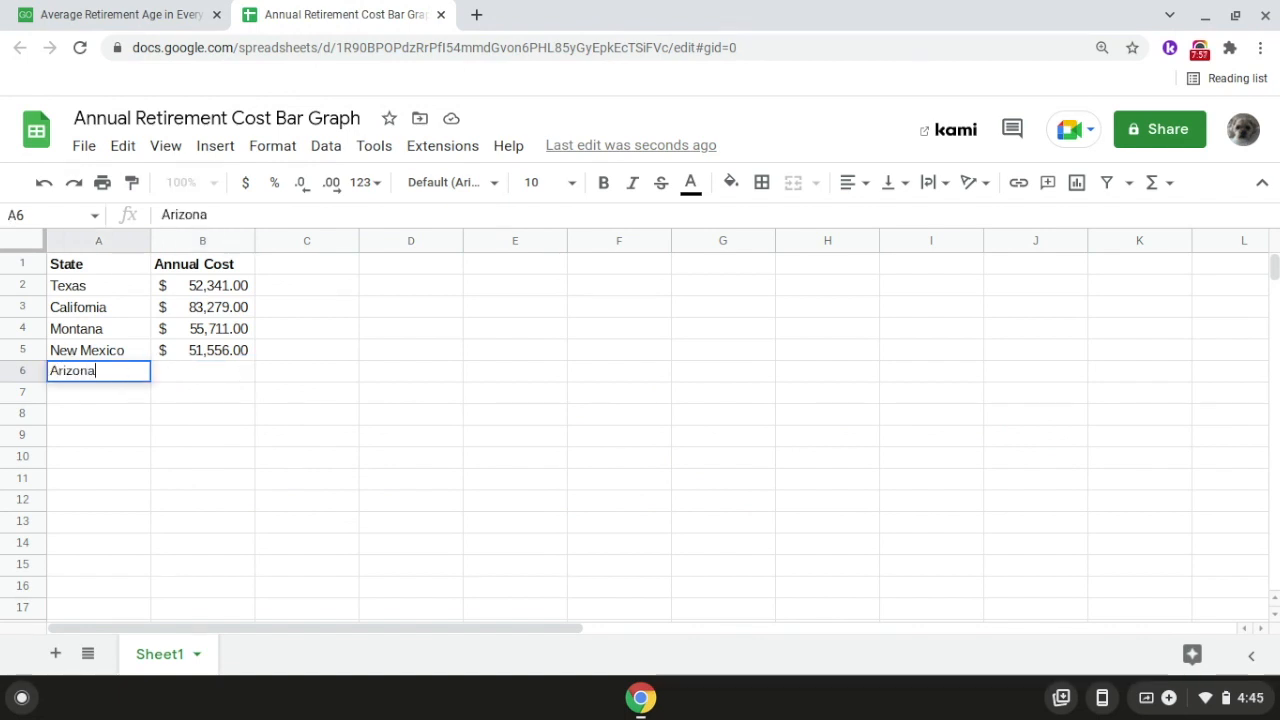
{"action": "key", "text": "Return"}
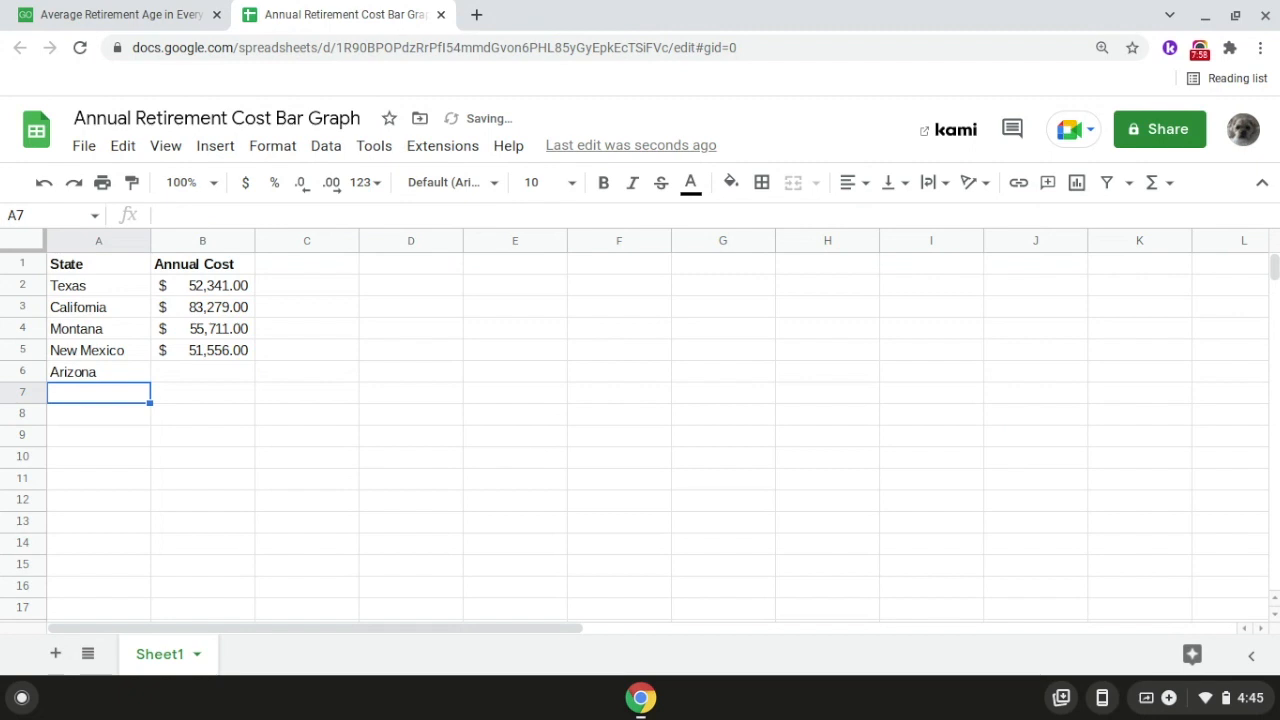
{"action": "left_click", "coordinate": [180, 376]}
{"action": "type", "text": "58,"}
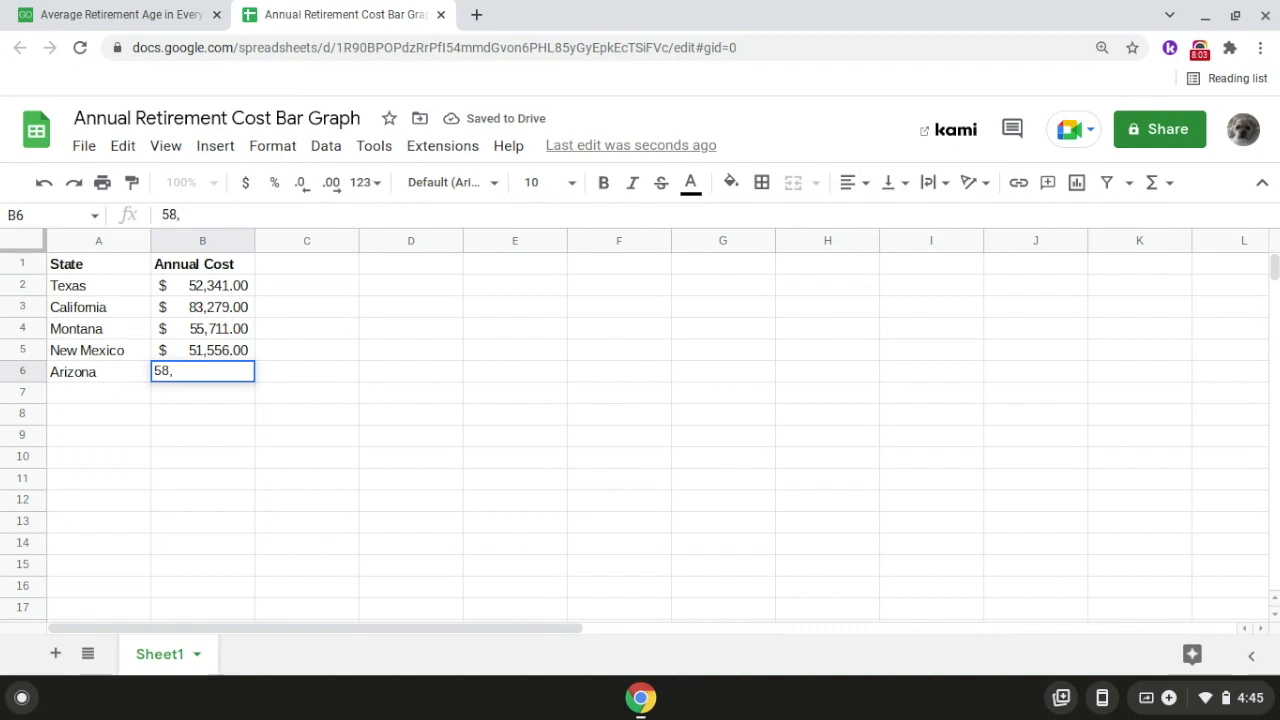
{"action": "type", "text": "327"}
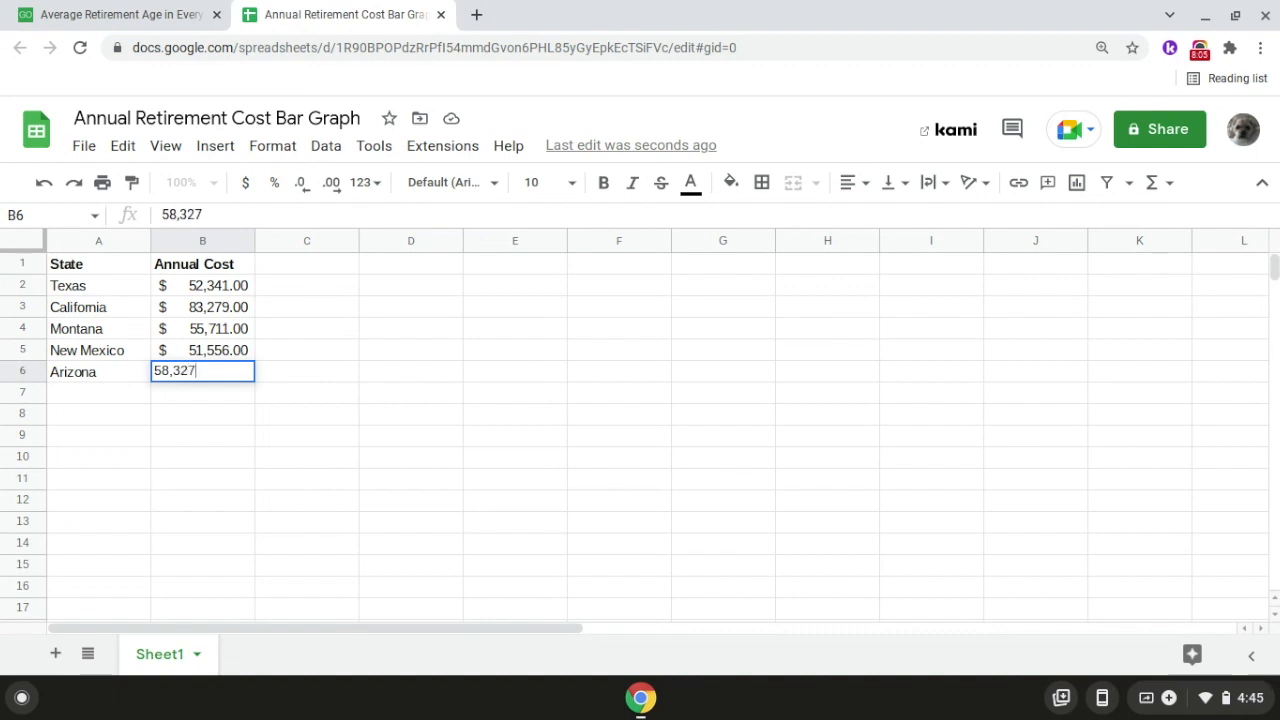
{"action": "key", "text": "Return"}
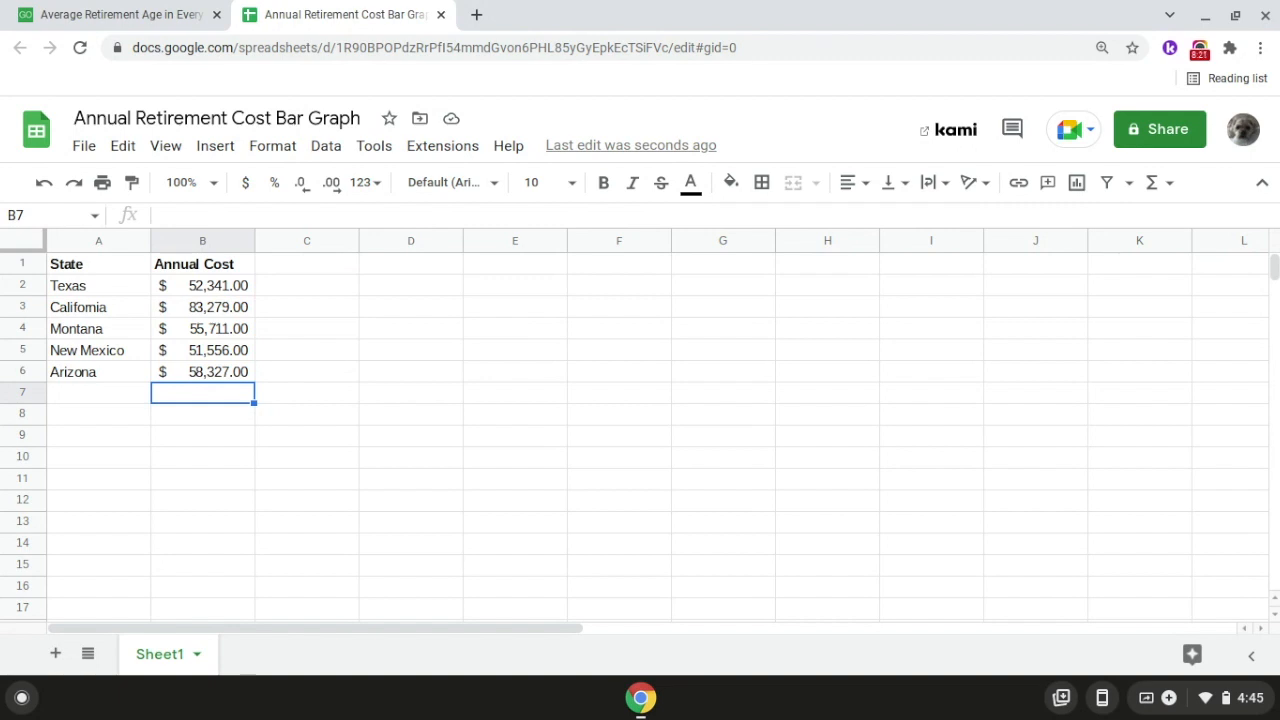
Step: Insert a column chart of the state costs in A1:B6 and place it beside the data, starting at column C
{"action": "left_click", "coordinate": [226, 156]}
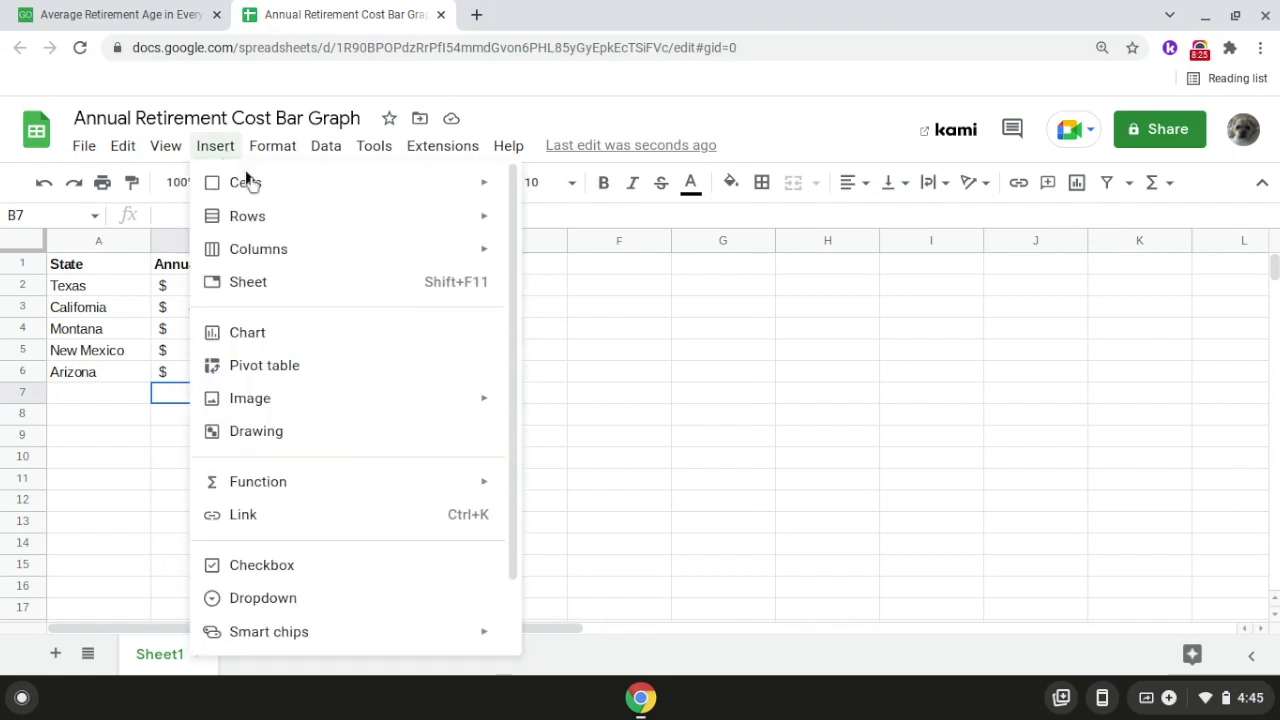
{"action": "left_click", "coordinate": [306, 332]}
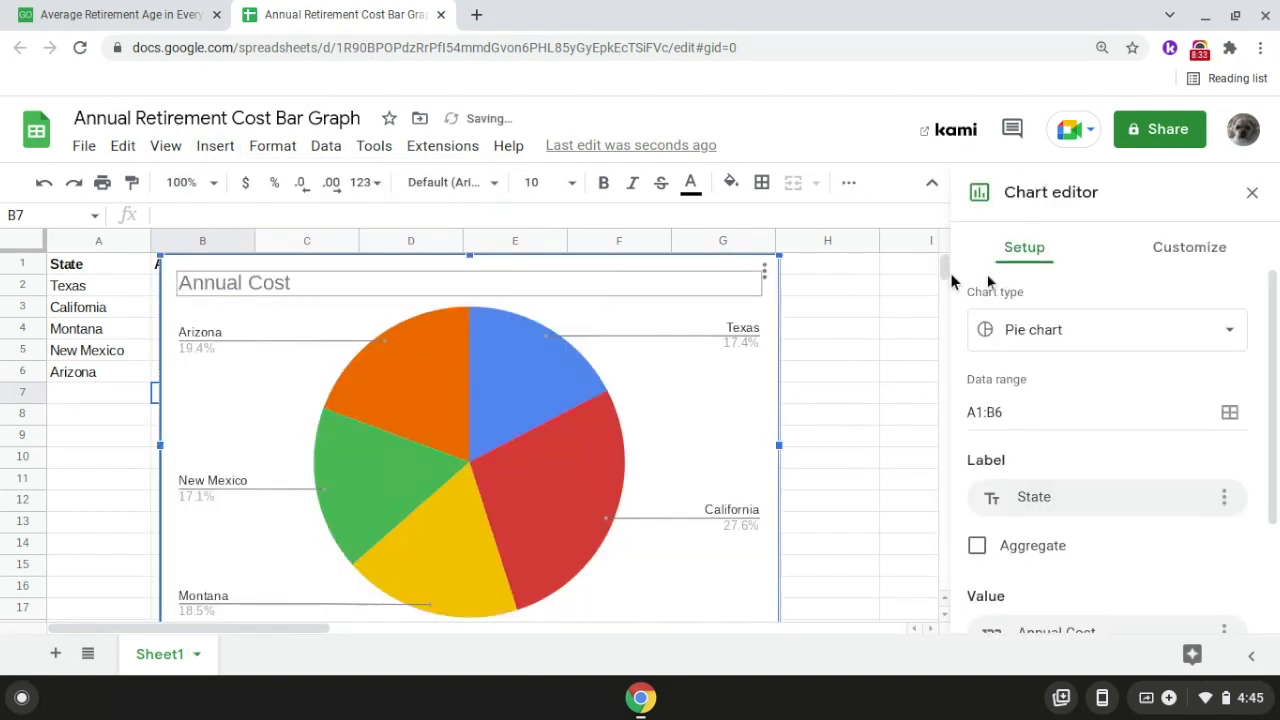
{"action": "left_click", "coordinate": [1092, 328]}
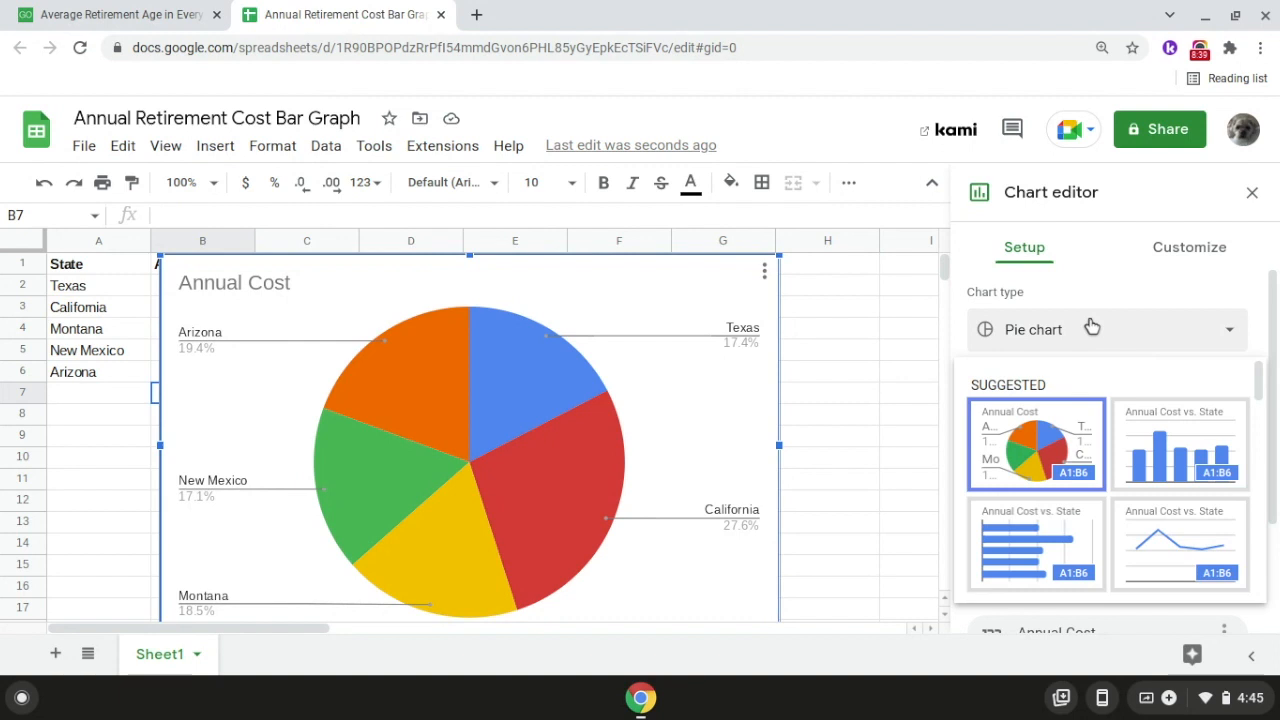
{"action": "left_click", "coordinate": [1178, 441]}
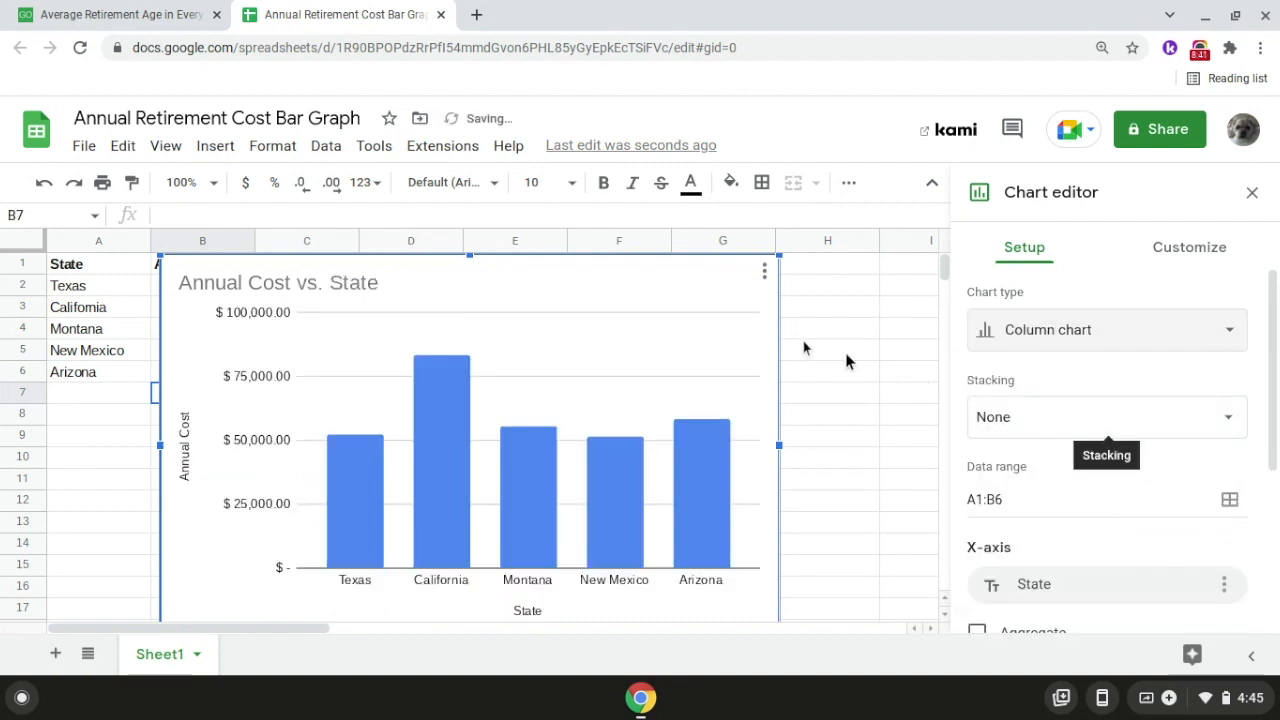
{"action": "left_click_drag", "start_coordinate": [586, 271], "coordinate": [697, 277]}
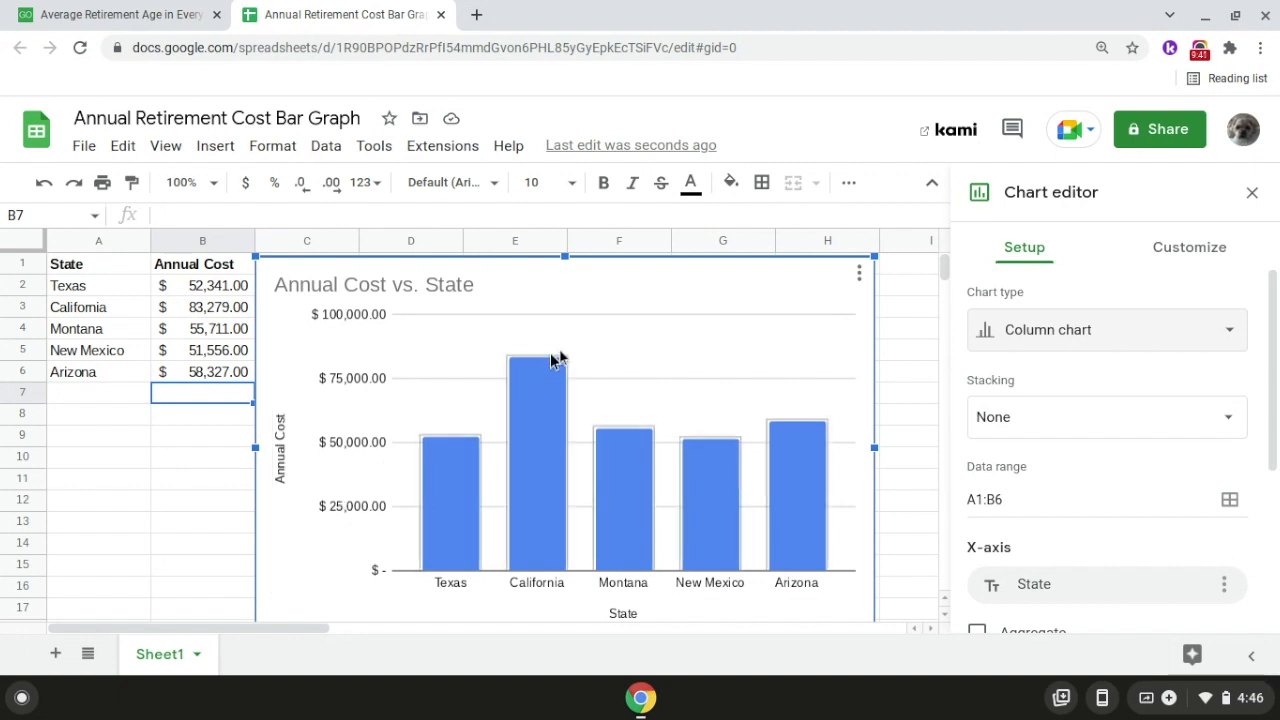
Step: Change the chart title to "Annual Cost of a Comfortable Retirement"
{"action": "double_click", "coordinate": [550, 285]}
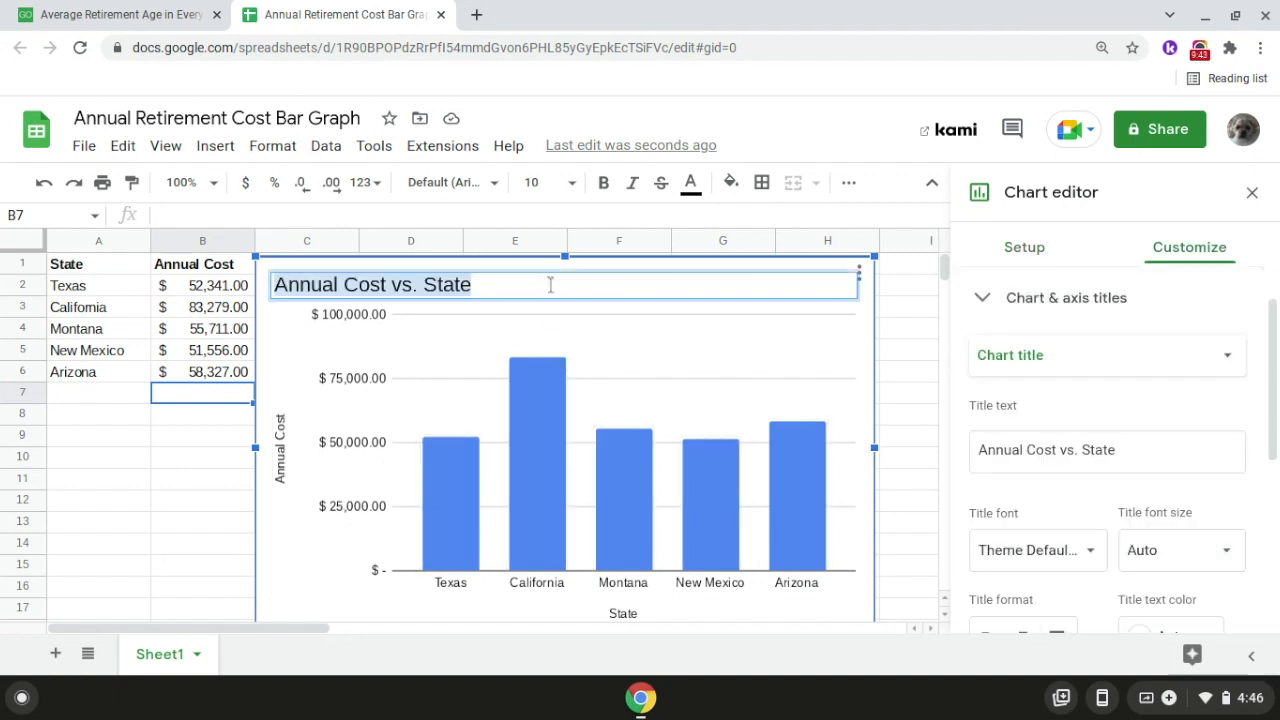
{"action": "left_click", "coordinate": [550, 285]}
{"action": "key", "text": "BackSpace"}
{"action": "key", "text": "BackSpace"}
{"action": "key", "text": "BackSpace"}
{"action": "key", "text": "BackSpace"}
{"action": "key", "text": "BackSpace"}
{"action": "key", "text": "BackSpace"}
{"action": "key", "text": "BackSpace"}
{"action": "key", "text": "BackSpace"}
{"action": "key", "text": "BackSpace"}
{"action": "key", "text": "BackSpace"}
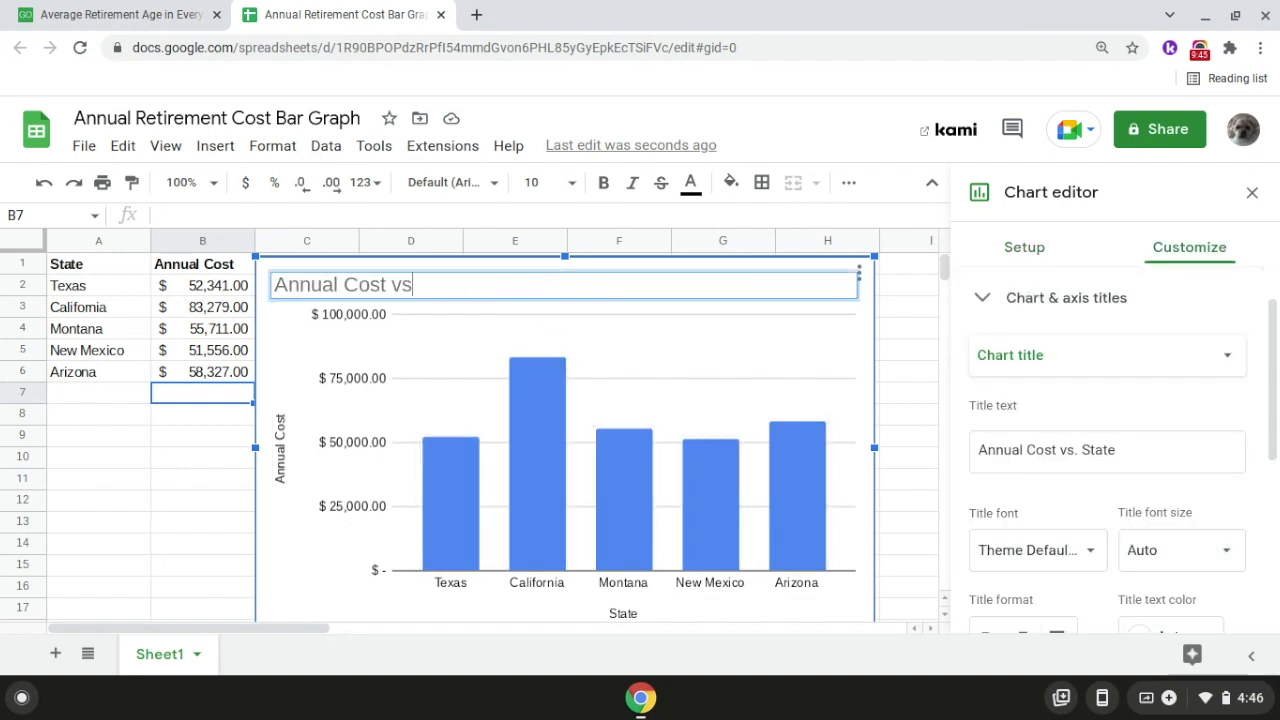
{"action": "type", "text": "of a Com"}
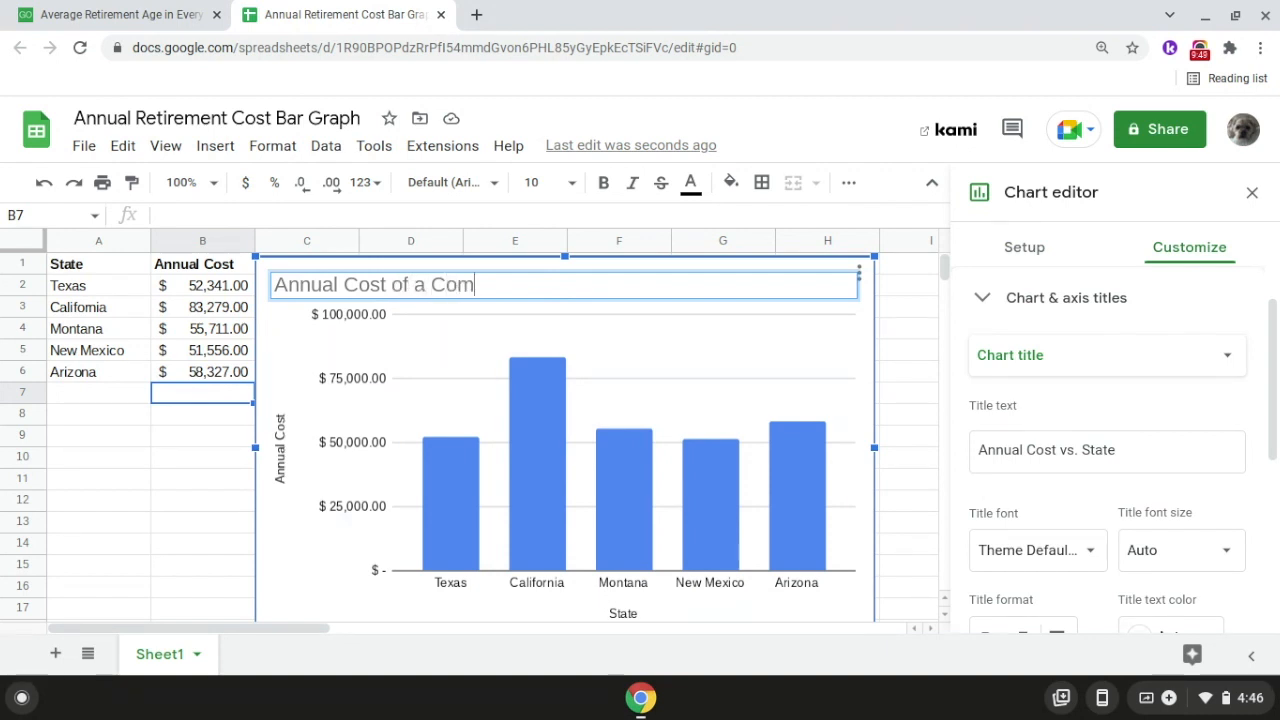
{"action": "type", "text": "fortab"}
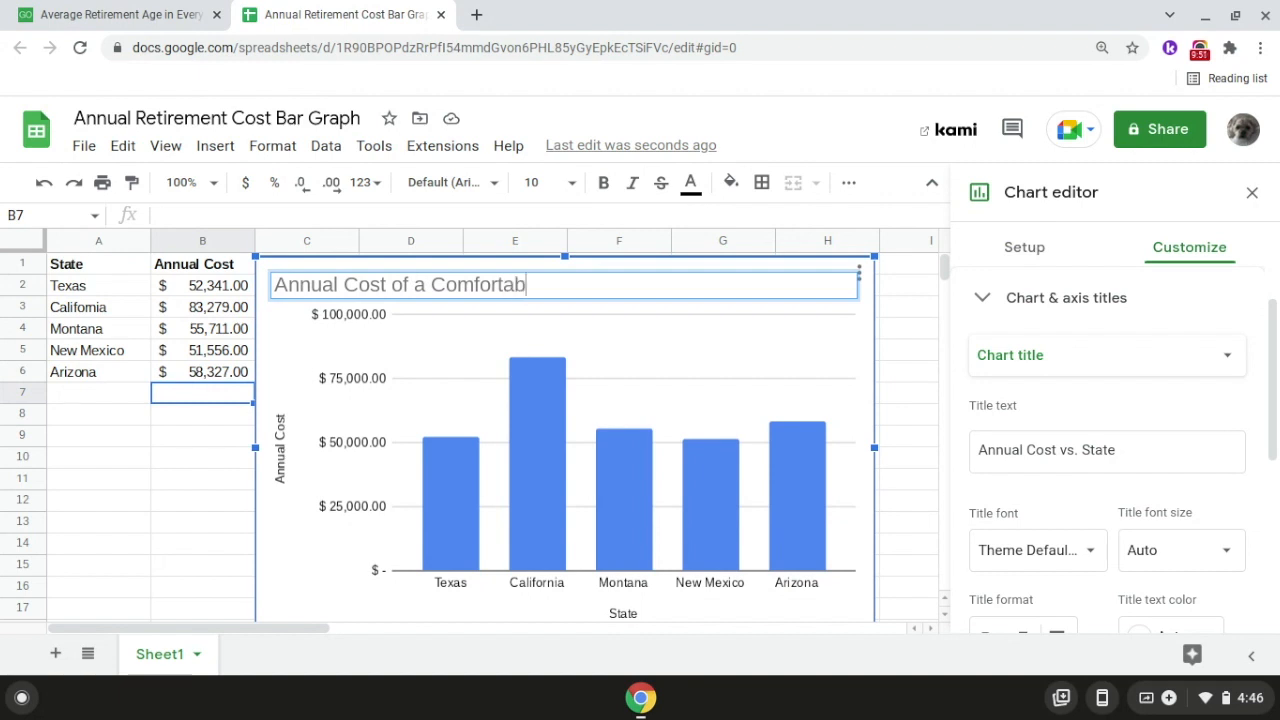
{"action": "type", "text": "le Retirement"}
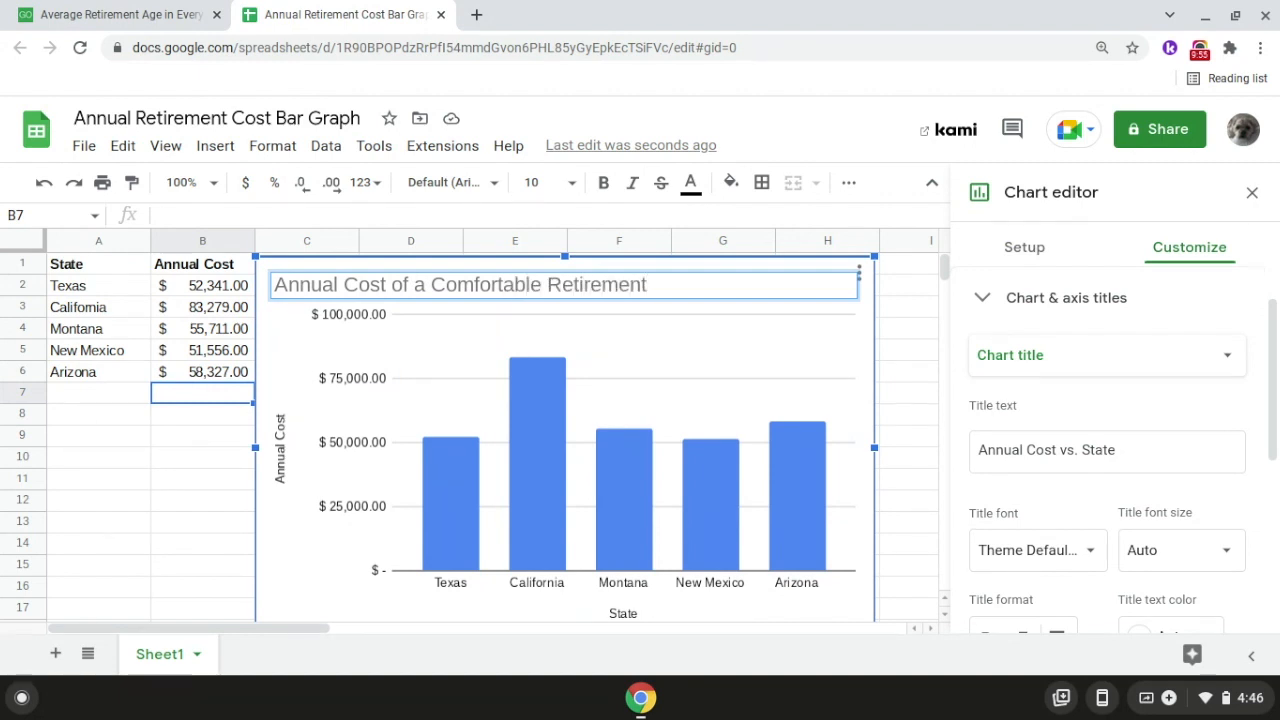